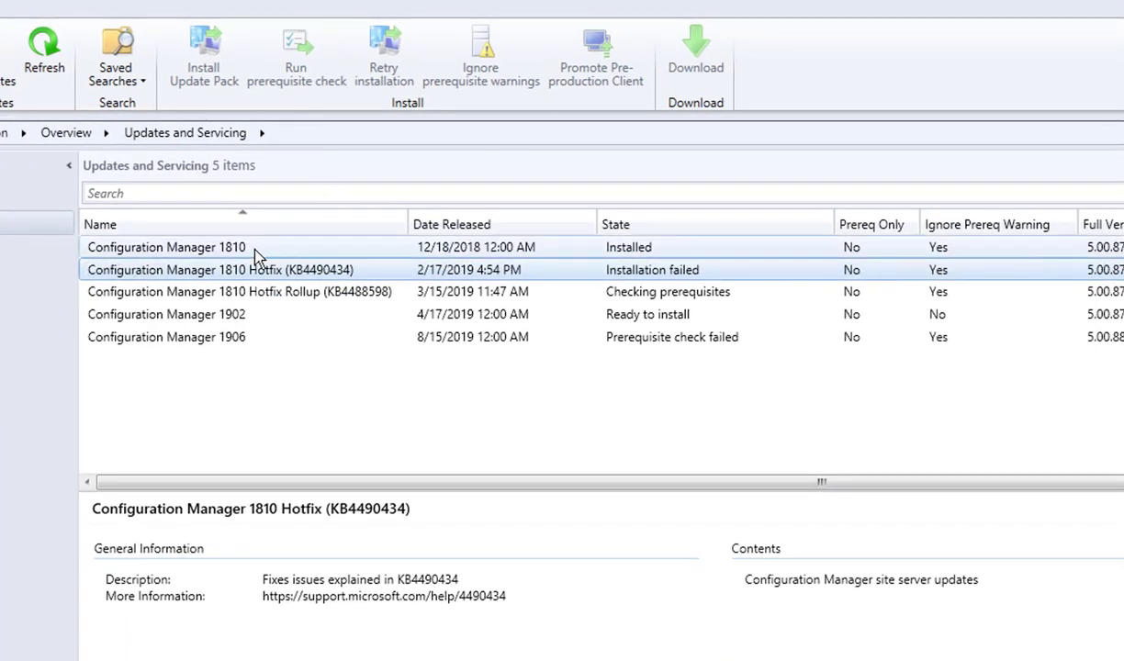
Review the state and available actions of the Configuration Manager 1810, 1810 hotfix, hotfix rollup and 1902 update packages.
{"action": "left_click", "coordinate": [258, 253]}
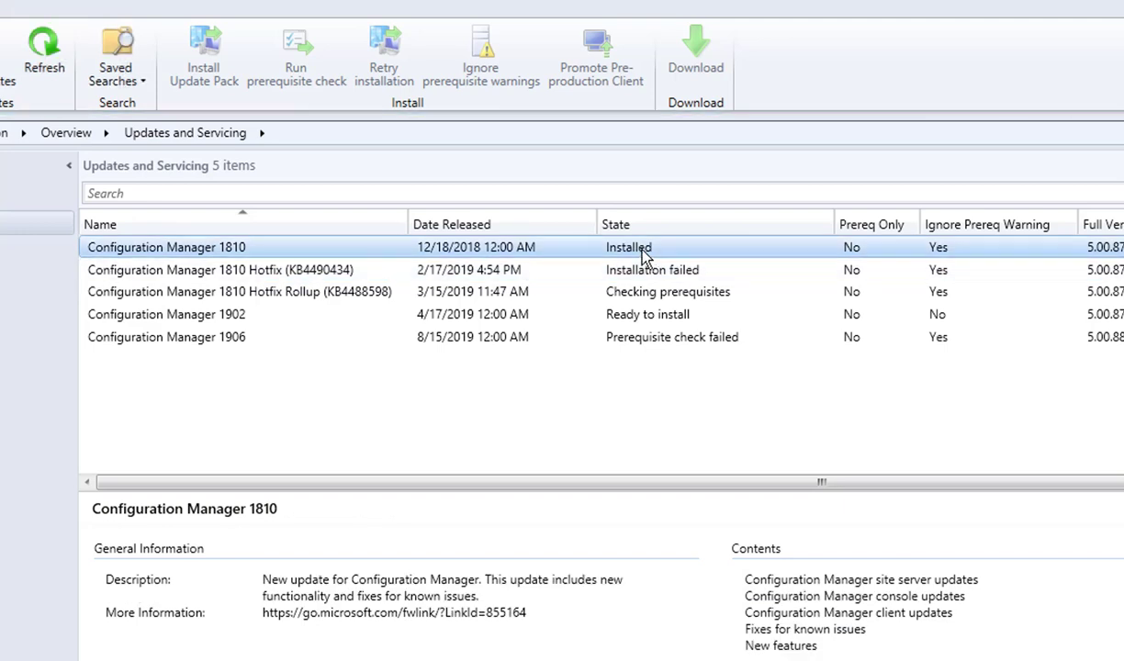
{"action": "left_click", "coordinate": [319, 275]}
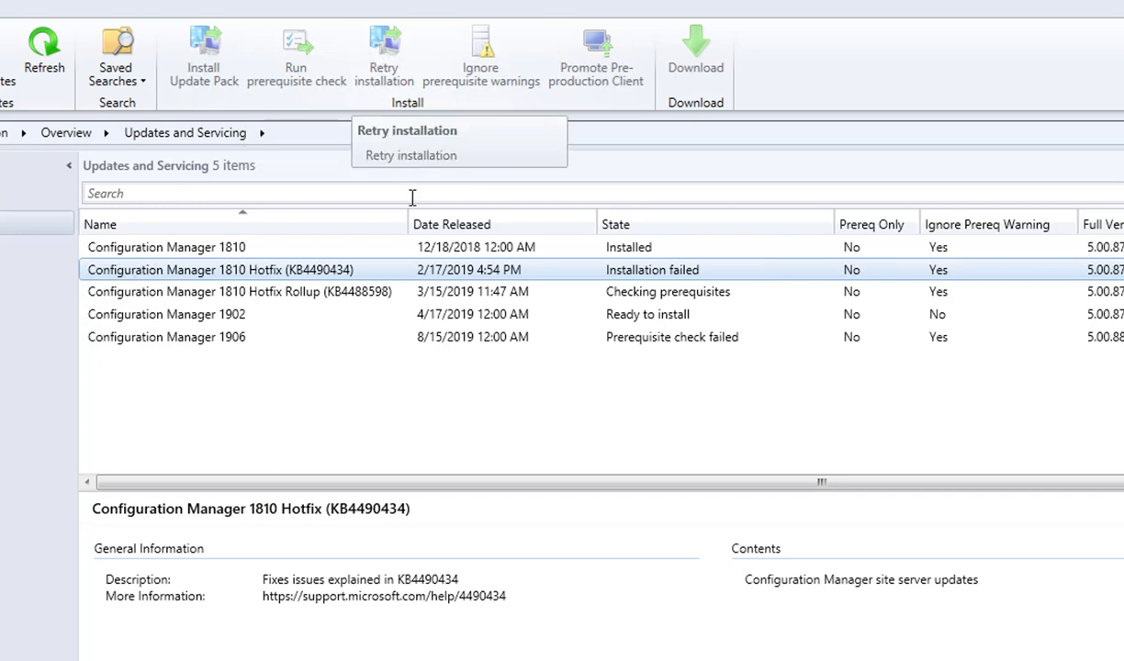
{"action": "left_click", "coordinate": [350, 292]}
{"action": "right_click", "coordinate": [350, 292]}
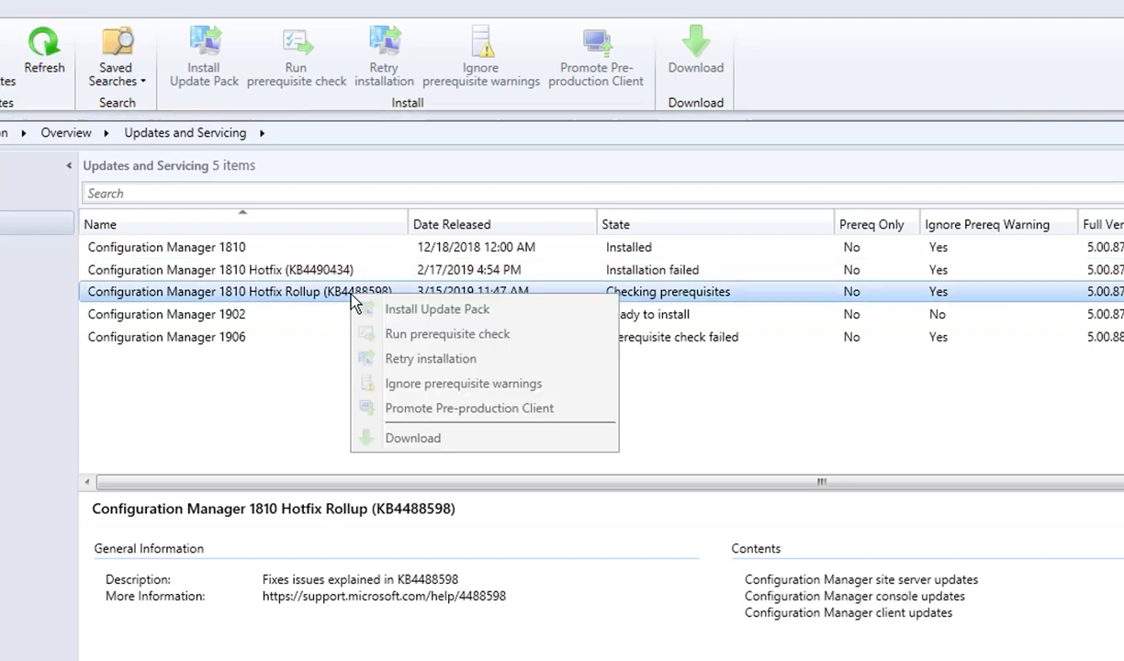
{"action": "left_click", "coordinate": [268, 317]}
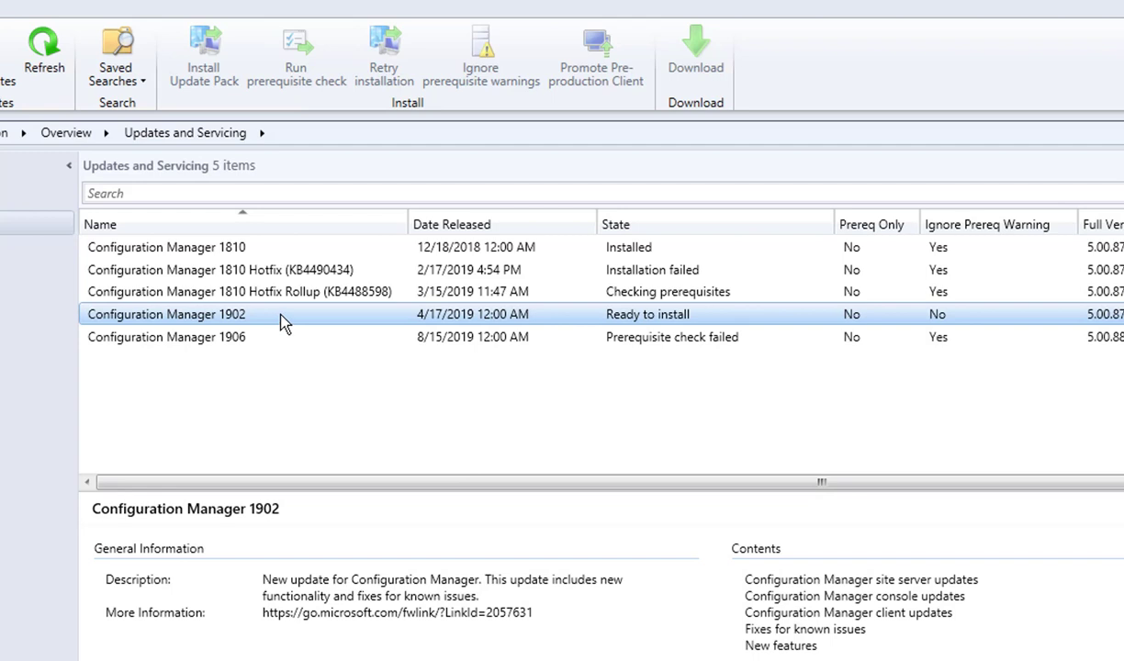
{"action": "right_click", "coordinate": [282, 315]}
{"action": "left_click", "coordinate": [322, 276]}
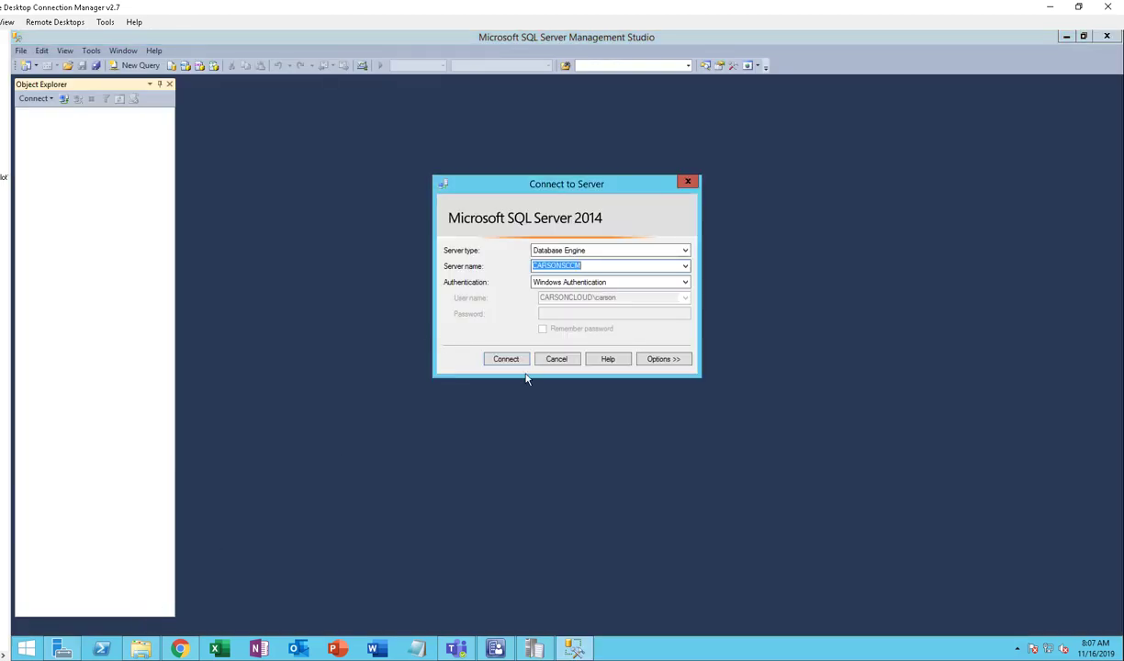
Connect to the CARSONSCCM database engine with Windows Authentication and open a new query on the CM_PRI database.
{"action": "left_click", "coordinate": [500, 359]}
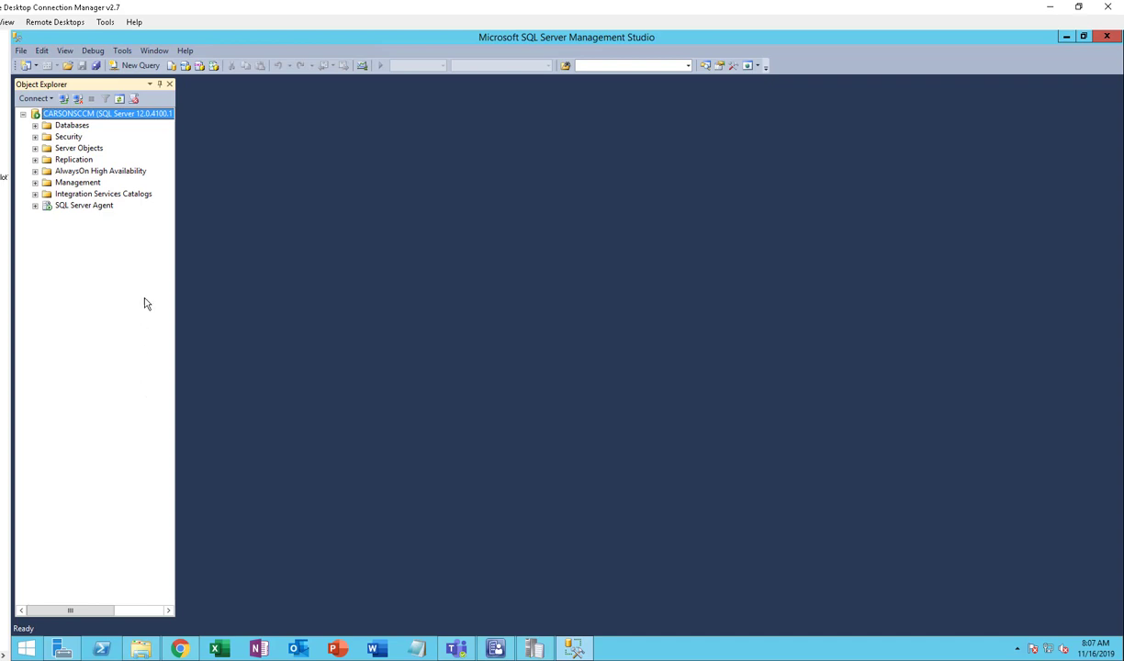
{"action": "left_click", "coordinate": [78, 129]}
{"action": "double_click", "coordinate": [79, 128]}
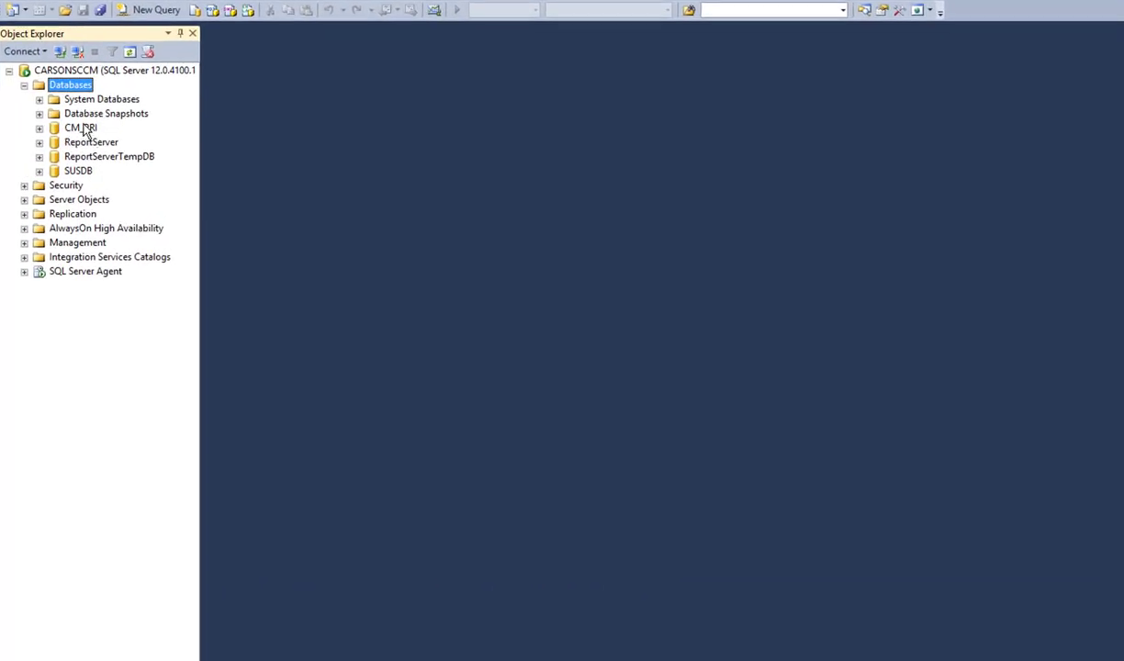
{"action": "left_click", "coordinate": [87, 130]}
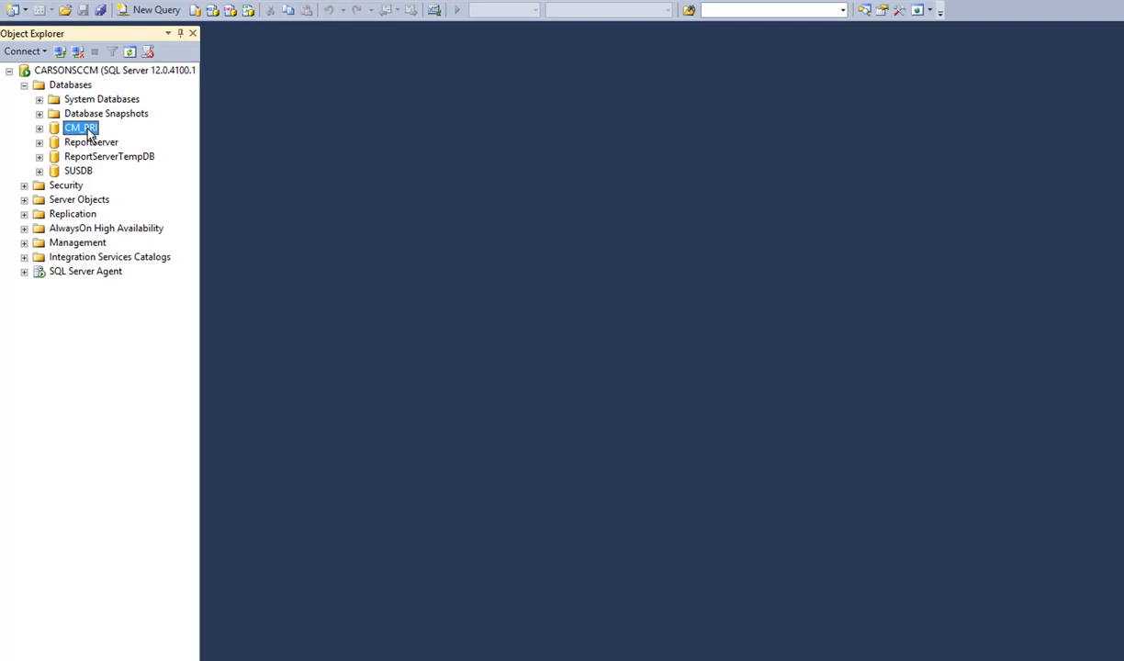
{"action": "right_click", "coordinate": [89, 135]}
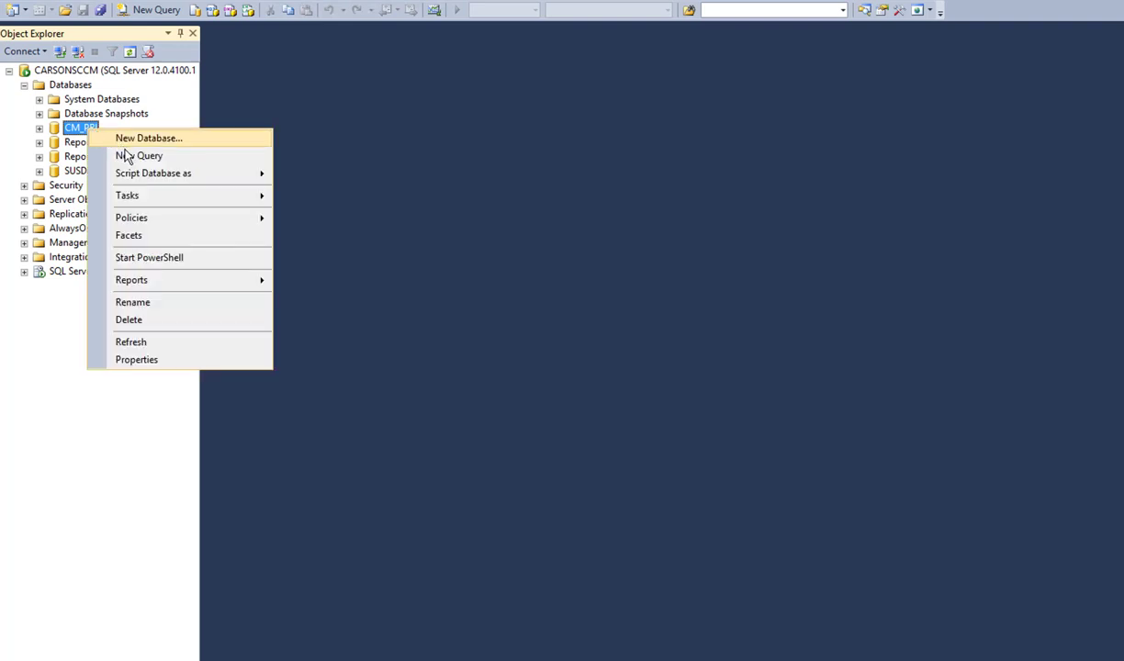
{"action": "left_click", "coordinate": [138, 157]}
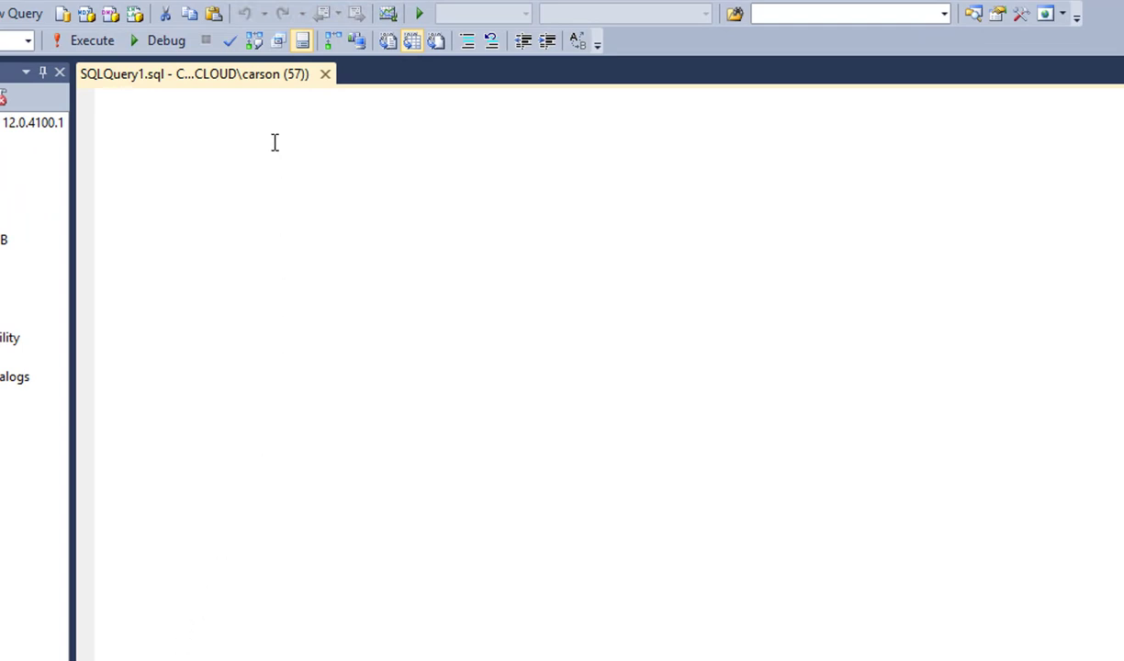
Begin the SQL statement in the empty query with "Delete from CM_PRI".
{"action": "type", "text": "Delete"}
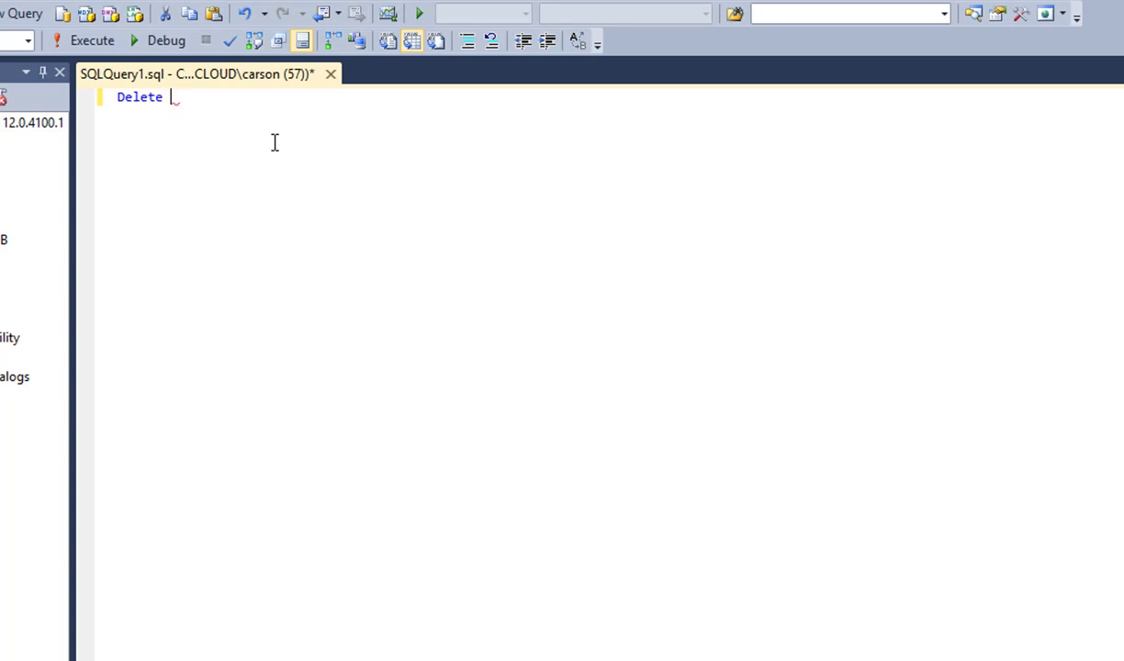
{"action": "type", "text": " ff"}
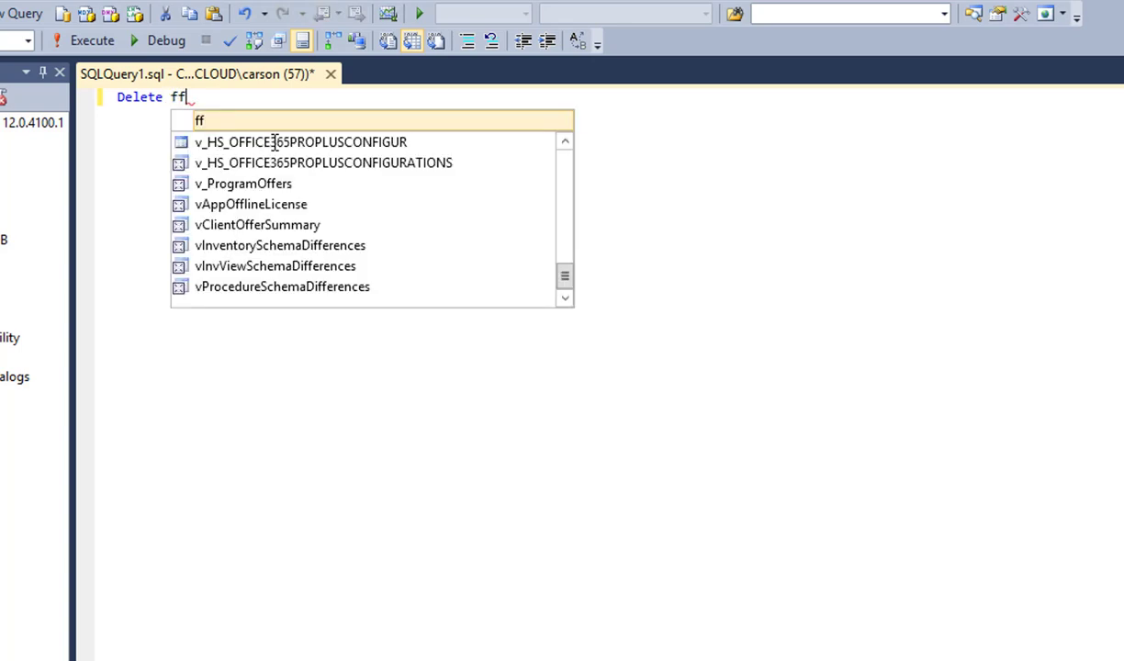
{"action": "key", "text": "BackSpace"}
{"action": "type", "text": "rom"}
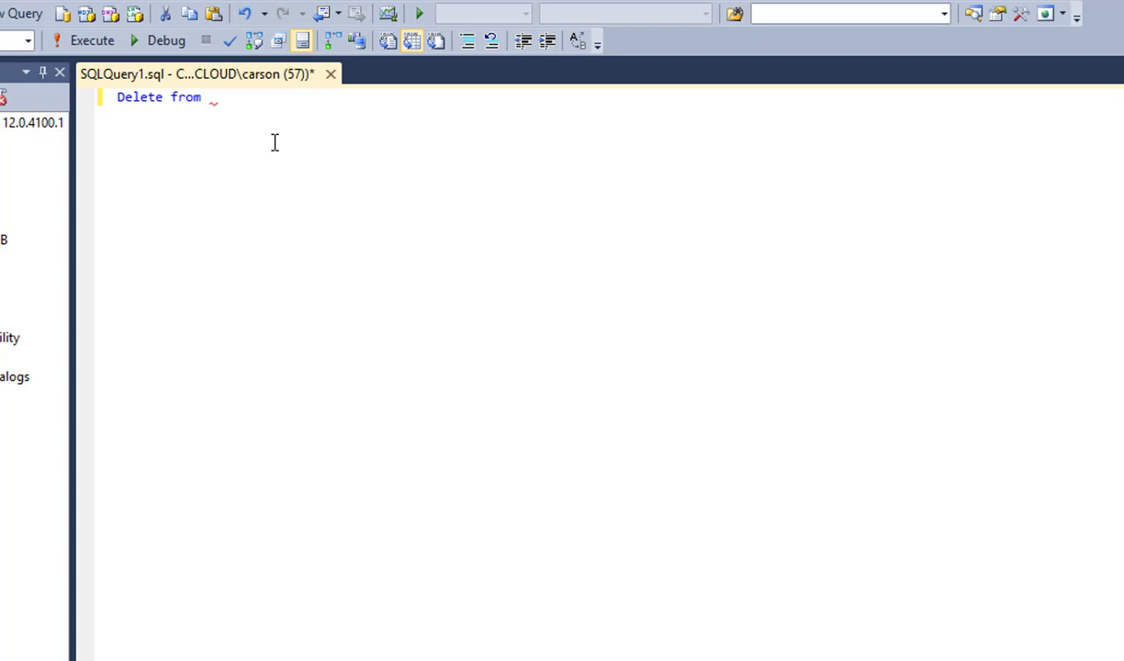
{"action": "type", "text": "CM"}
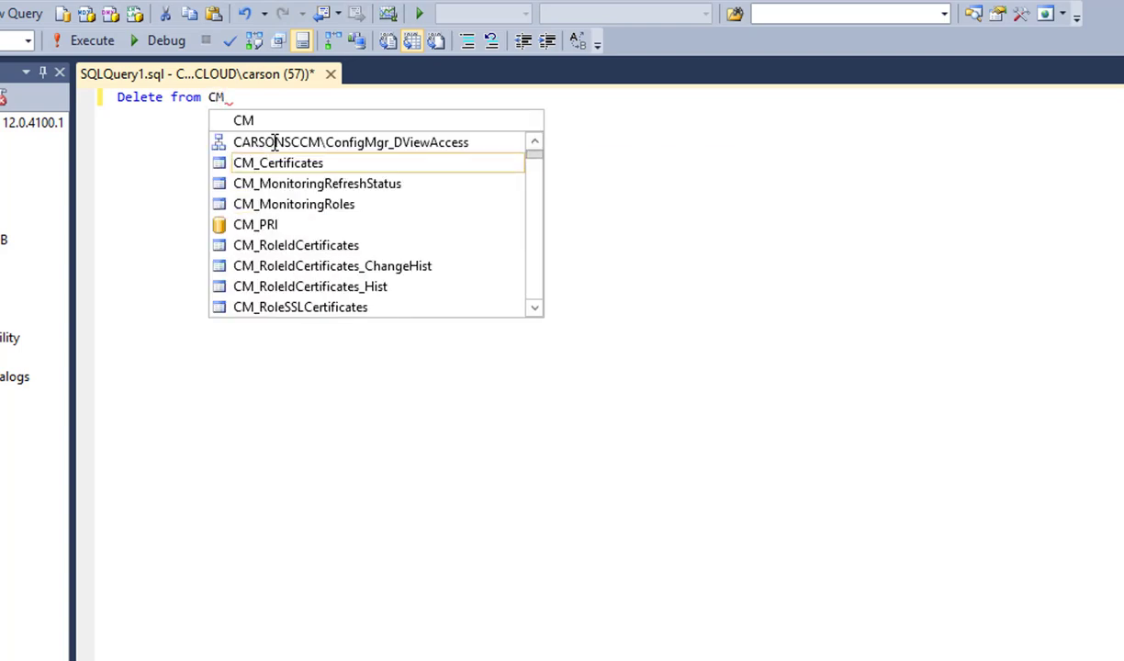
{"action": "type", "text": "_"}
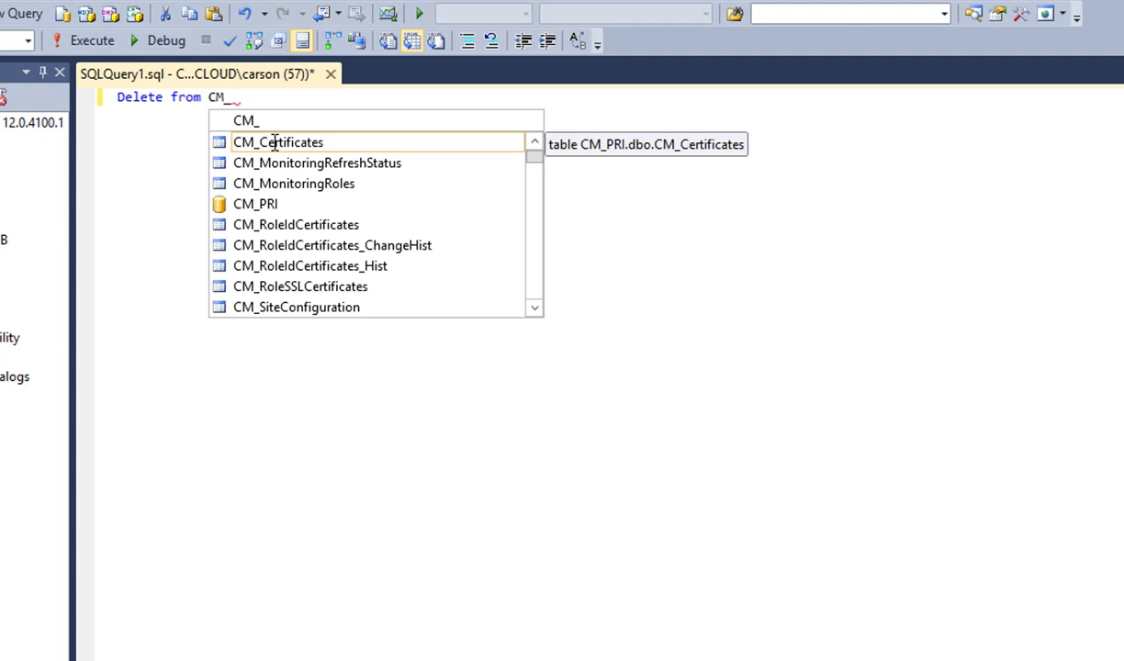
{"action": "type", "text": "PRI"}
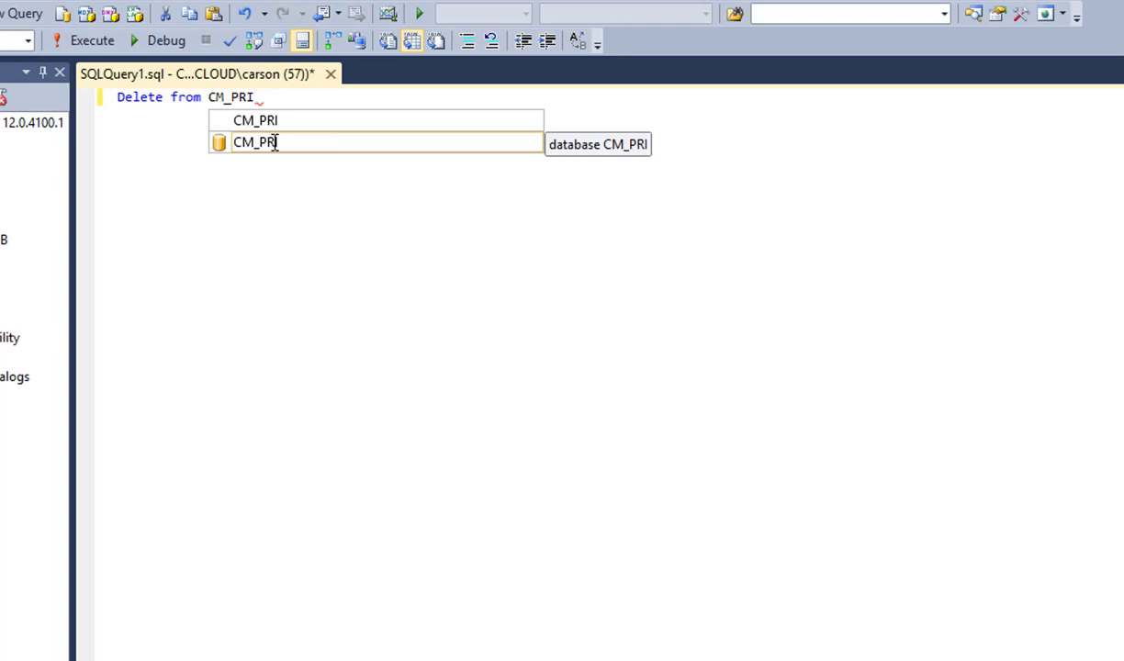
Complete the table reference after CM_PRI in the delete statement with ".dbo.cm_updates".
{"action": "type", "text": ".od"}
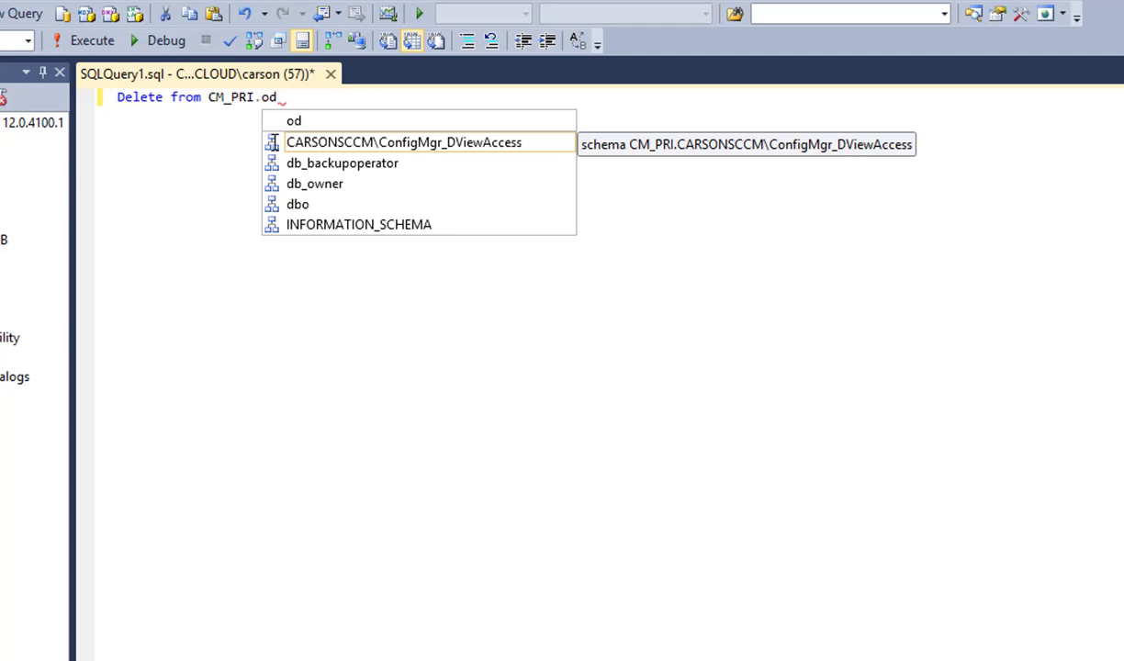
{"action": "key", "text": "BackSpace"}
{"action": "key", "text": "BackSpace"}
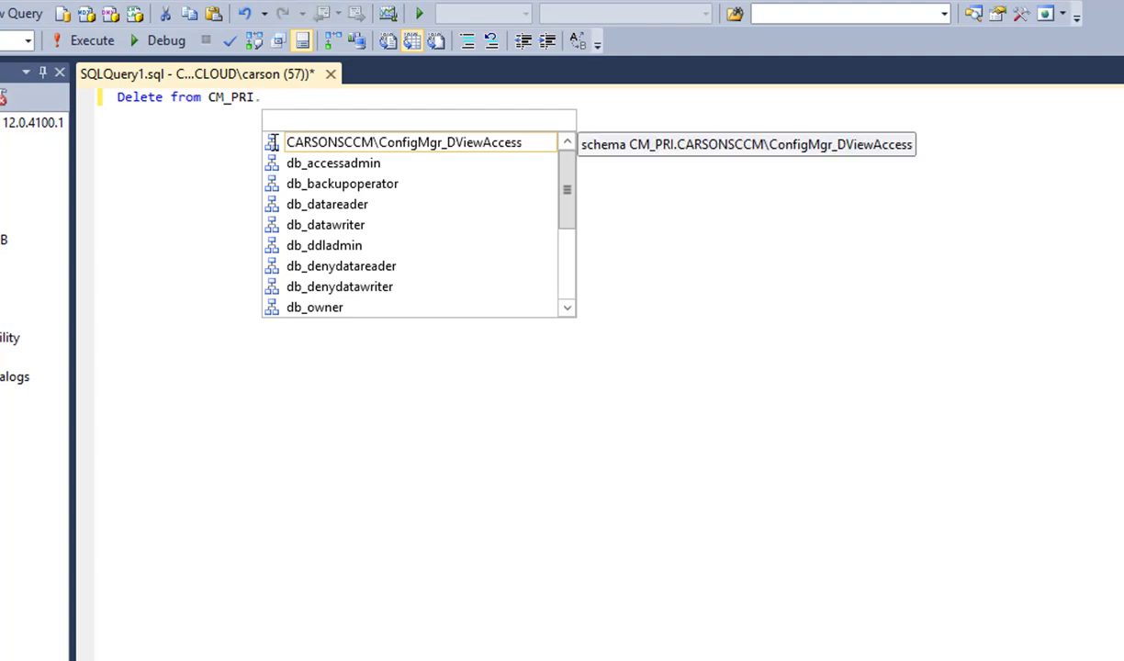
{"action": "type", "text": "dbo"}
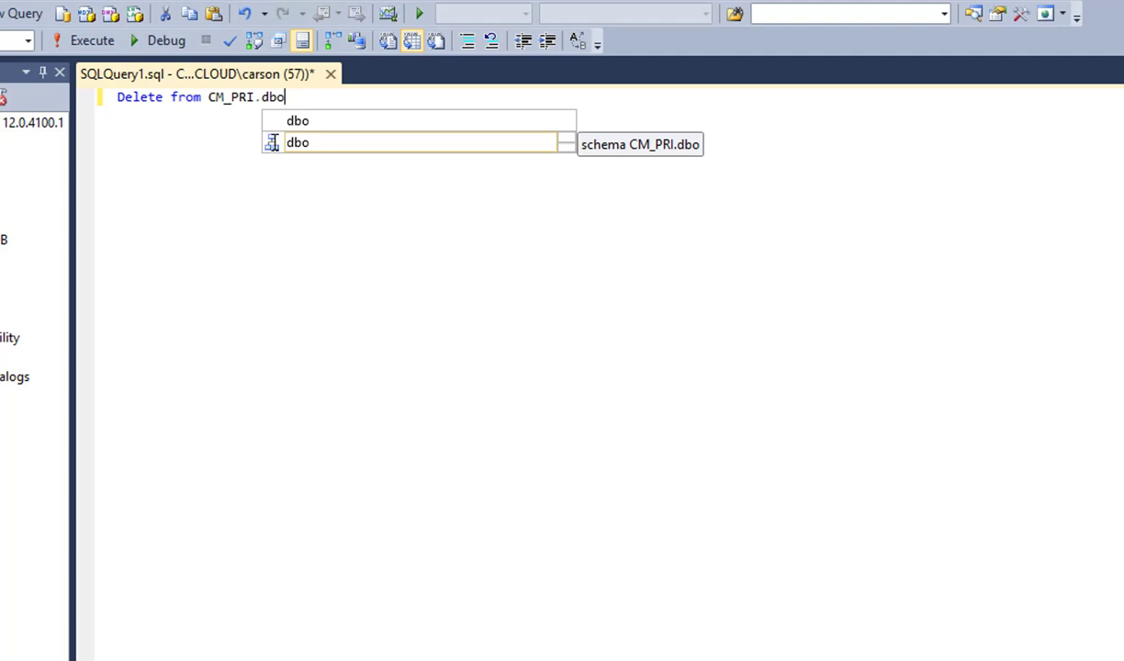
{"action": "type", "text": "."}
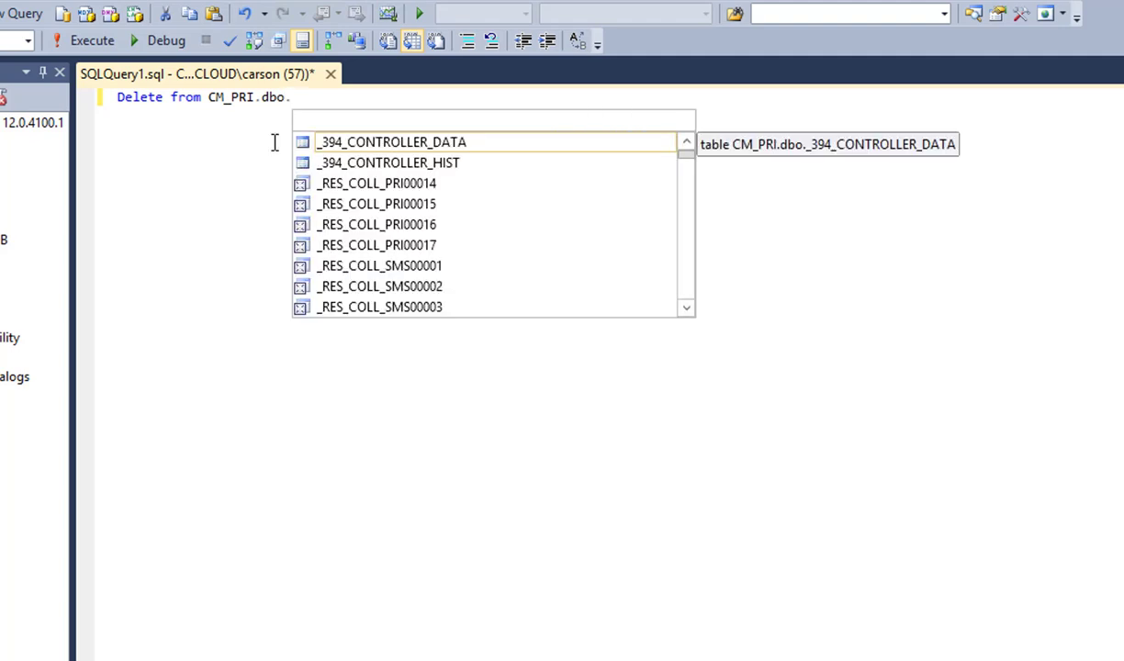
{"action": "type", "text": "cm"}
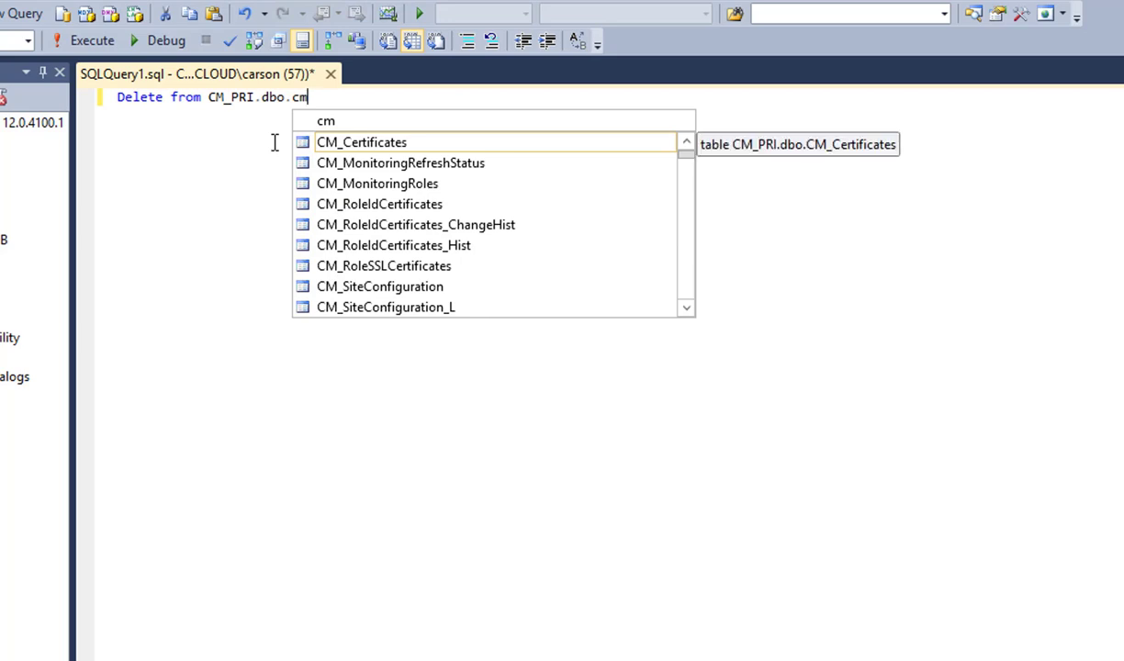
{"action": "type", "text": "_updates"}
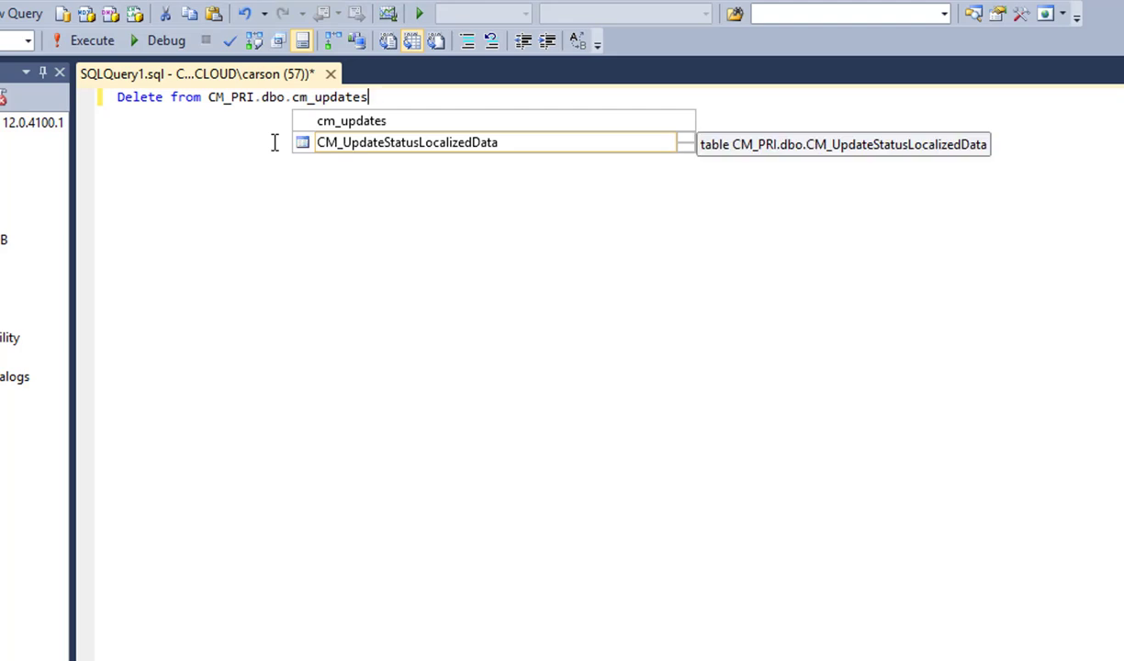
Add the condition "where packageguid=" to the delete statement, without a GUID value.
{"action": "type", "text": " where "}
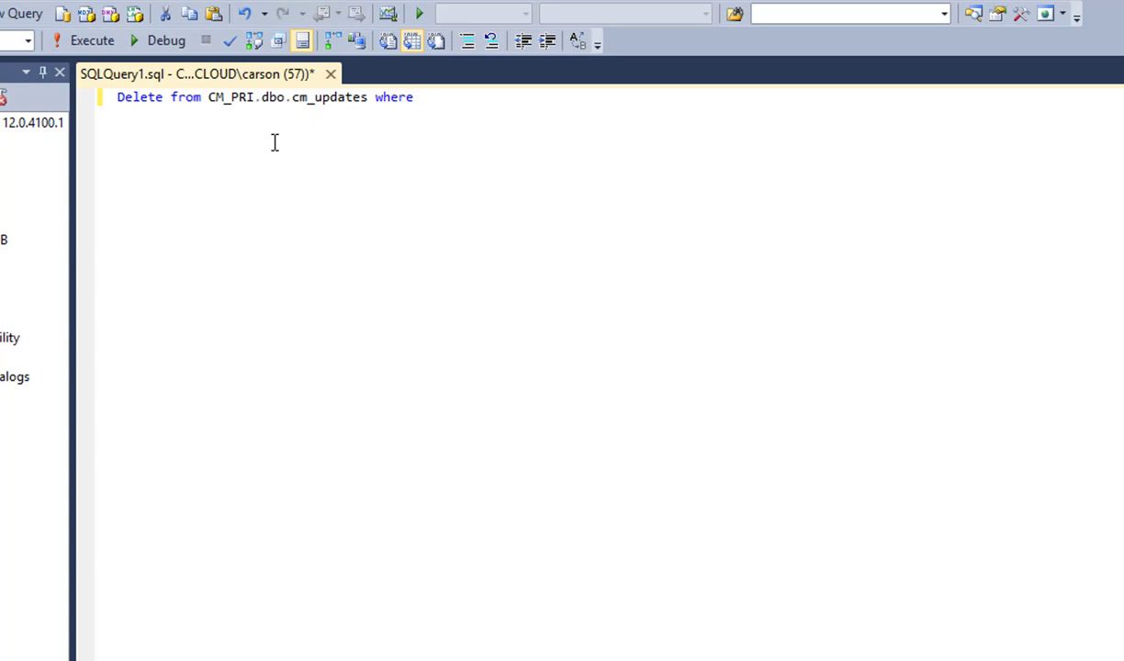
{"action": "type", "text": "pa"}
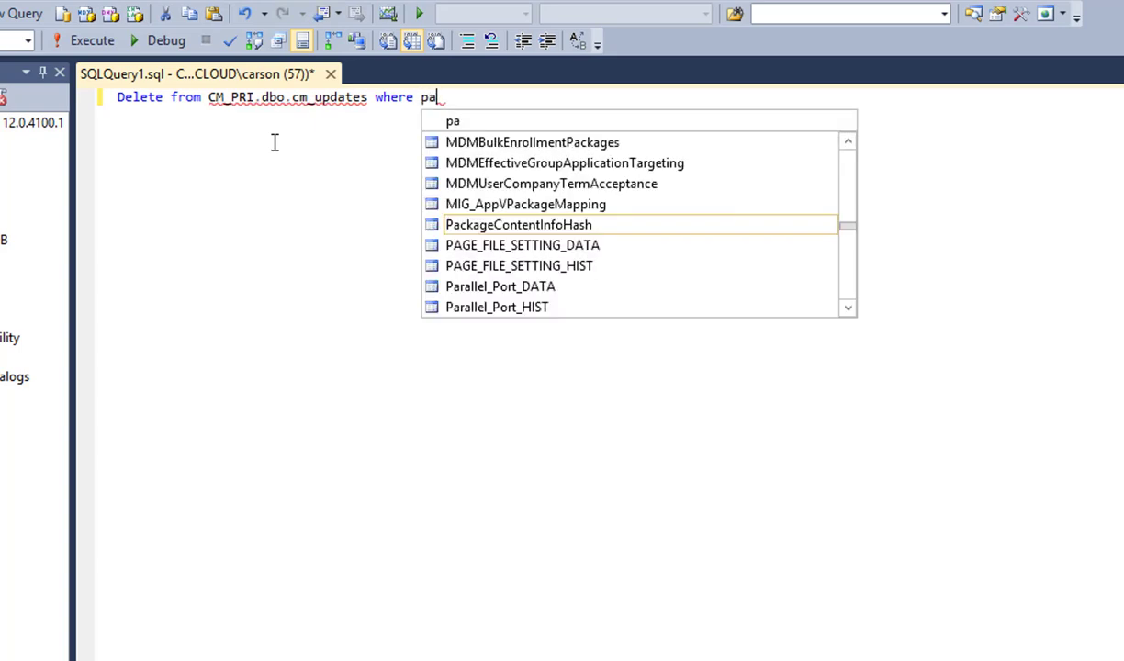
{"action": "type", "text": "ckages"}
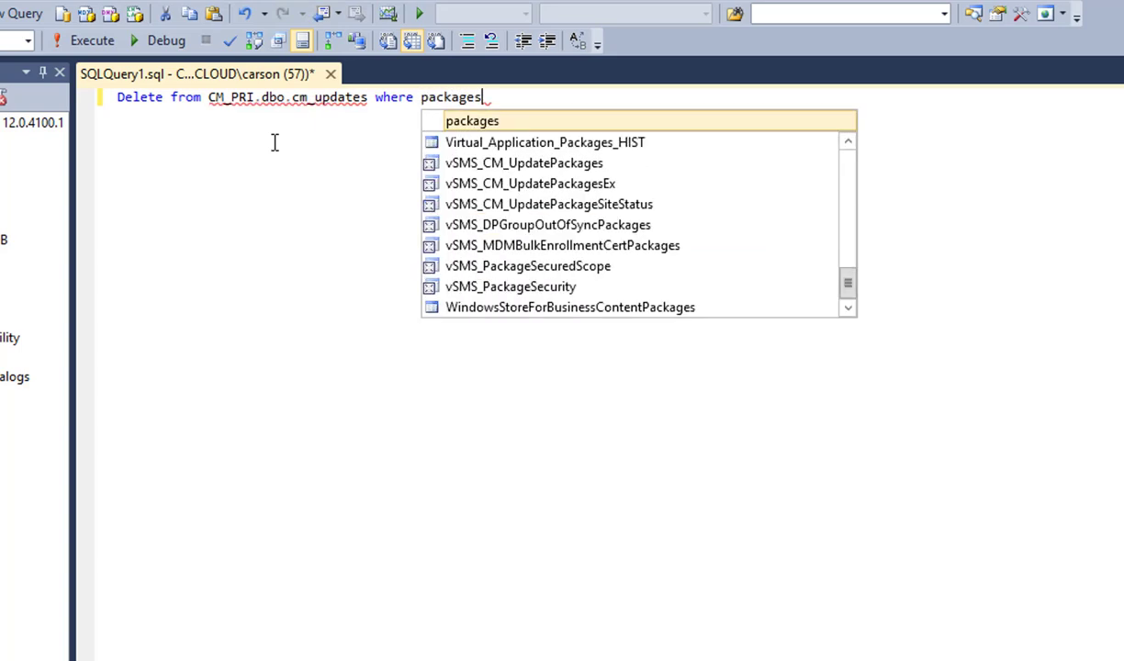
{"action": "key", "text": "BackSpace"}
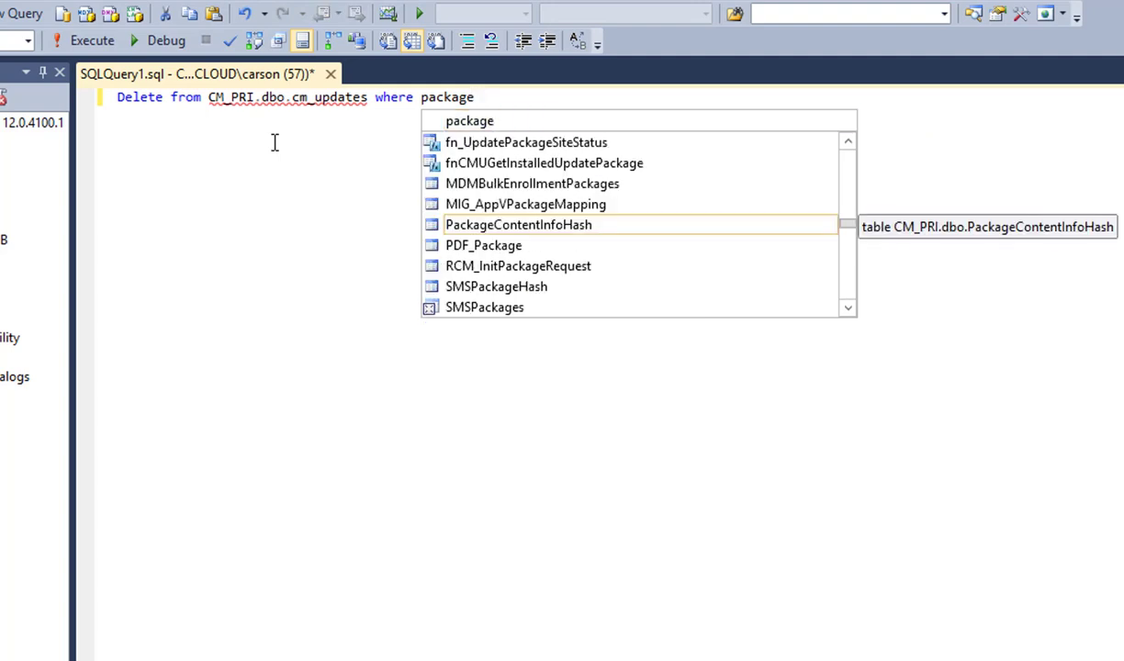
{"action": "type", "text": "guid"}
{"action": "key", "text": "Escape"}
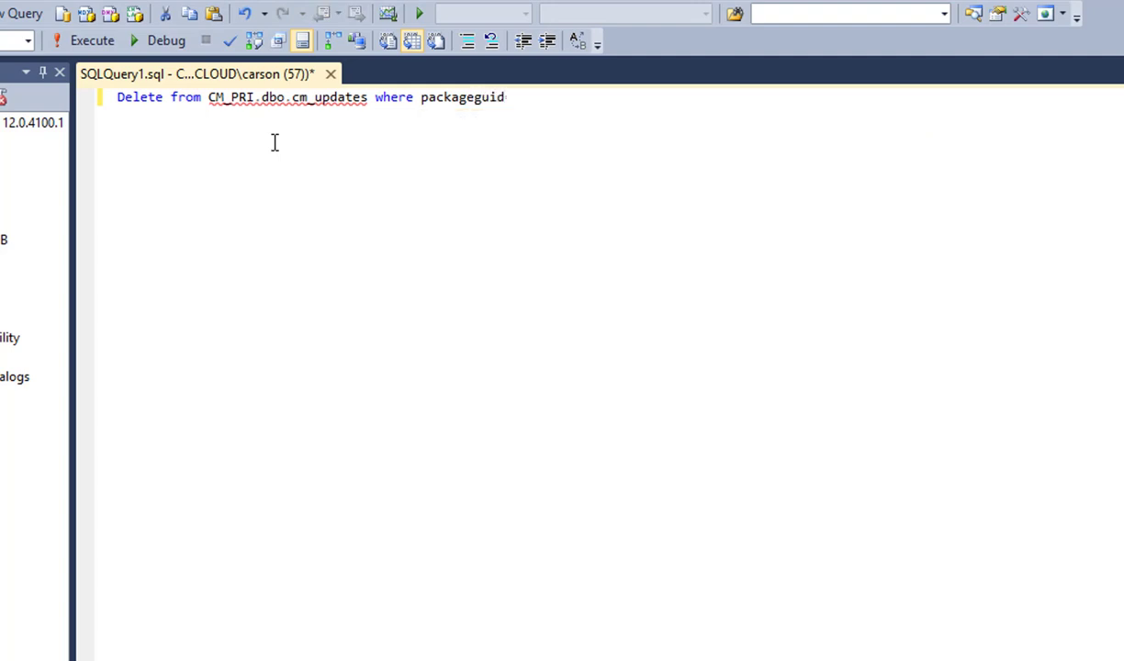
{"action": "type", "text": "="}
{"action": "left_click", "coordinate": [477, 108]}
{"action": "left_click", "coordinate": [476, 107]}
{"action": "right_click", "coordinate": [476, 108]}
{"action": "key", "text": "Escape"}
{"action": "left_click", "coordinate": [515, 100]}
{"action": "key", "text": "Left"}
{"action": "key", "text": "Left"}
{"action": "key", "text": "Left"}
{"action": "key", "text": "Left"}
{"action": "key", "text": "Left"}
{"action": "key", "text": "Left"}
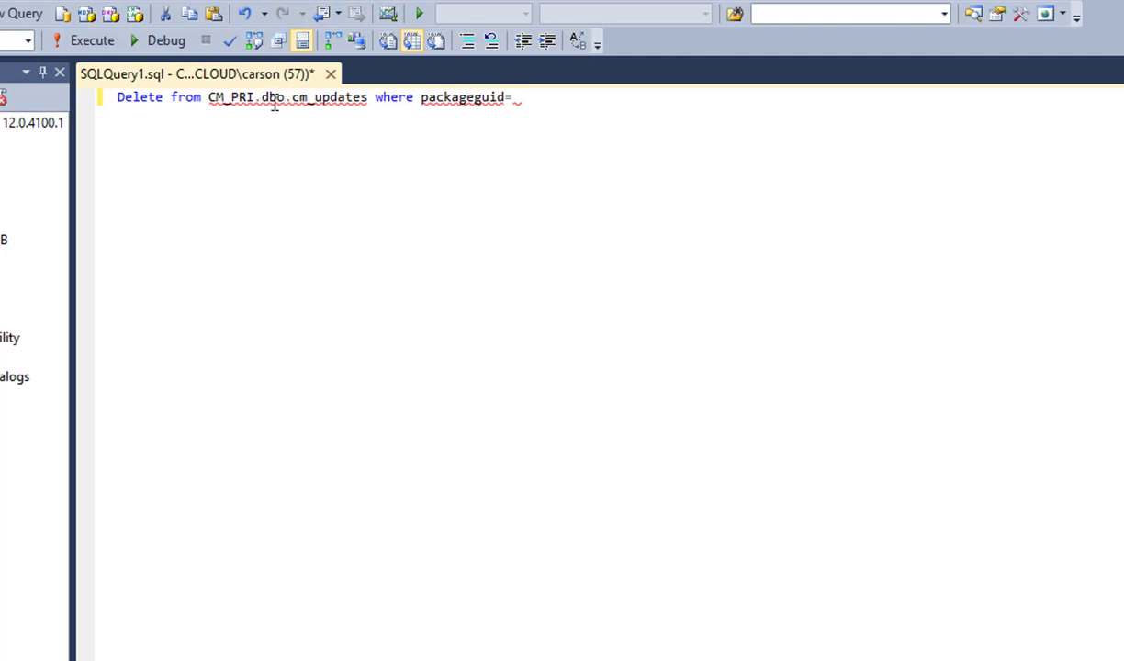
{"action": "mouse_move", "coordinate": [275, 106]}
{"action": "left_click", "coordinate": [313, 103]}
{"action": "left_click", "coordinate": [517, 101]}
Switch to the Configuration Manager console and look up the Package Guid of the 1810 Hotfix (KB4490434) in its servicing status.
{"action": "key", "text": "alt+Tab"}
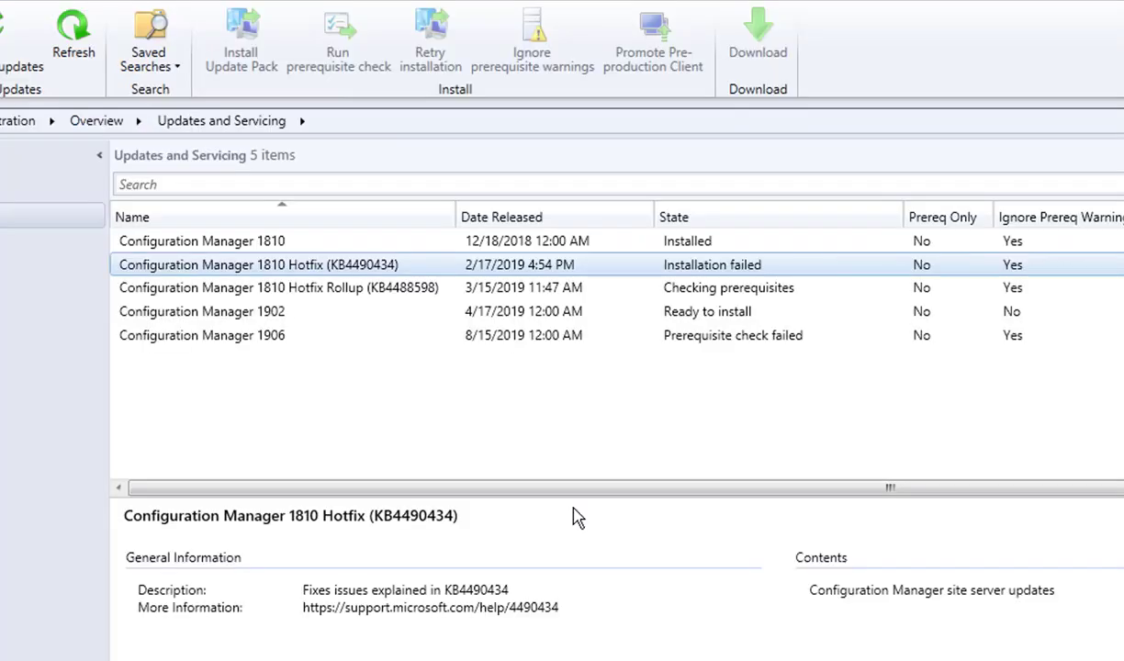
{"action": "right_click", "coordinate": [427, 266]}
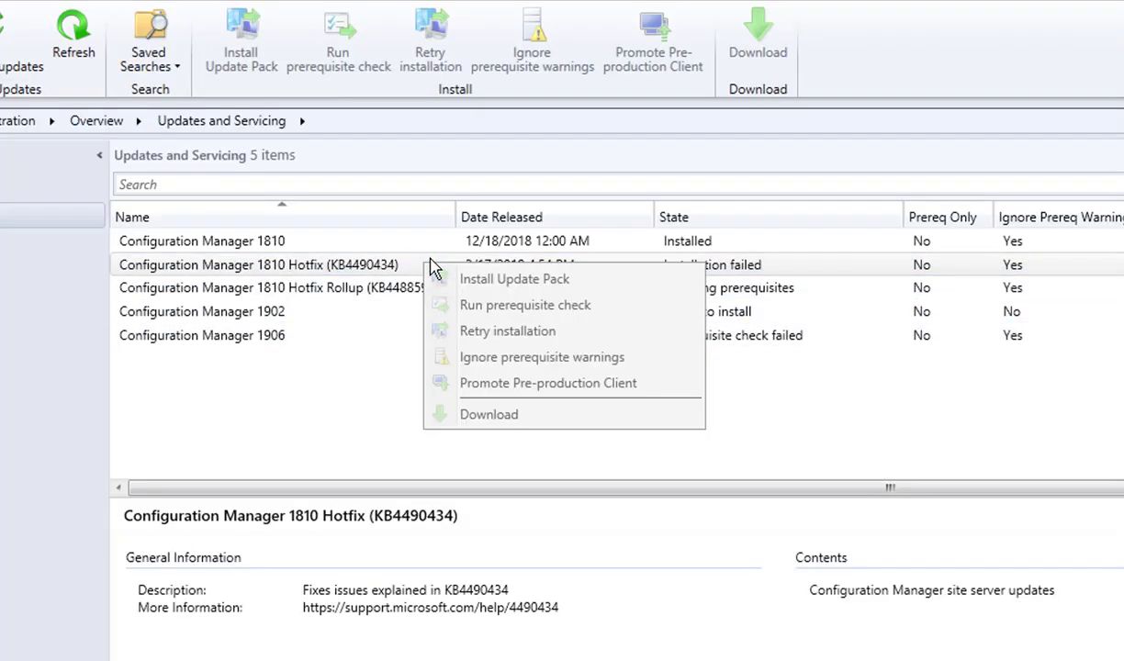
{"action": "left_click", "coordinate": [744, 274]}
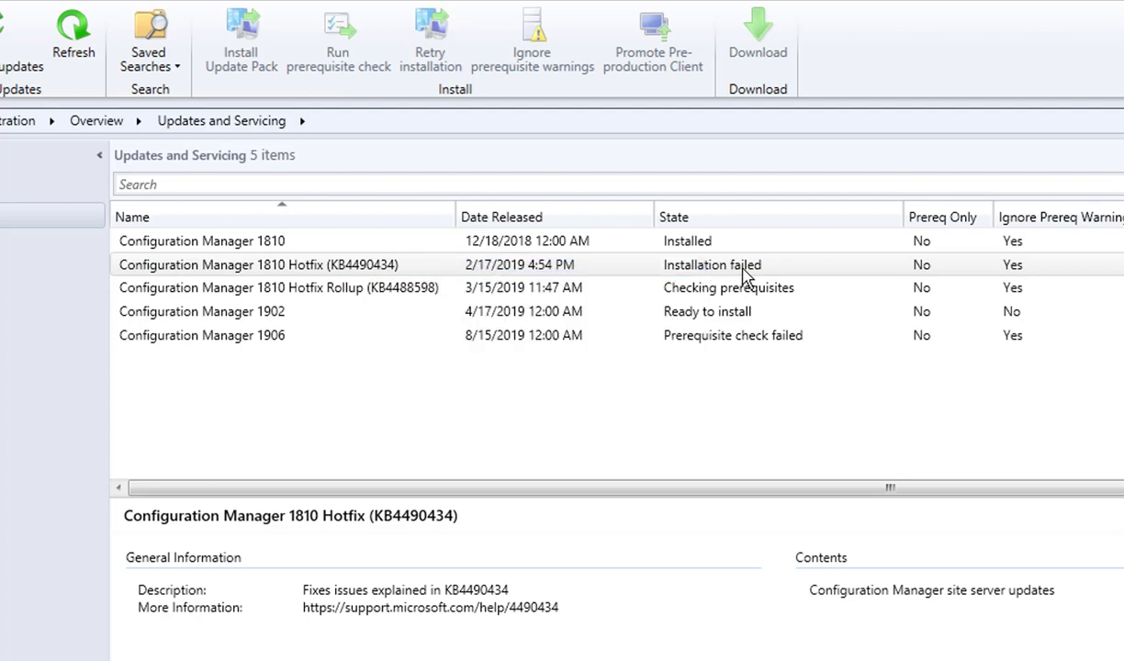
{"action": "scroll", "coordinate": [953, 269], "scroll_direction": "right", "scroll_amount": 1}
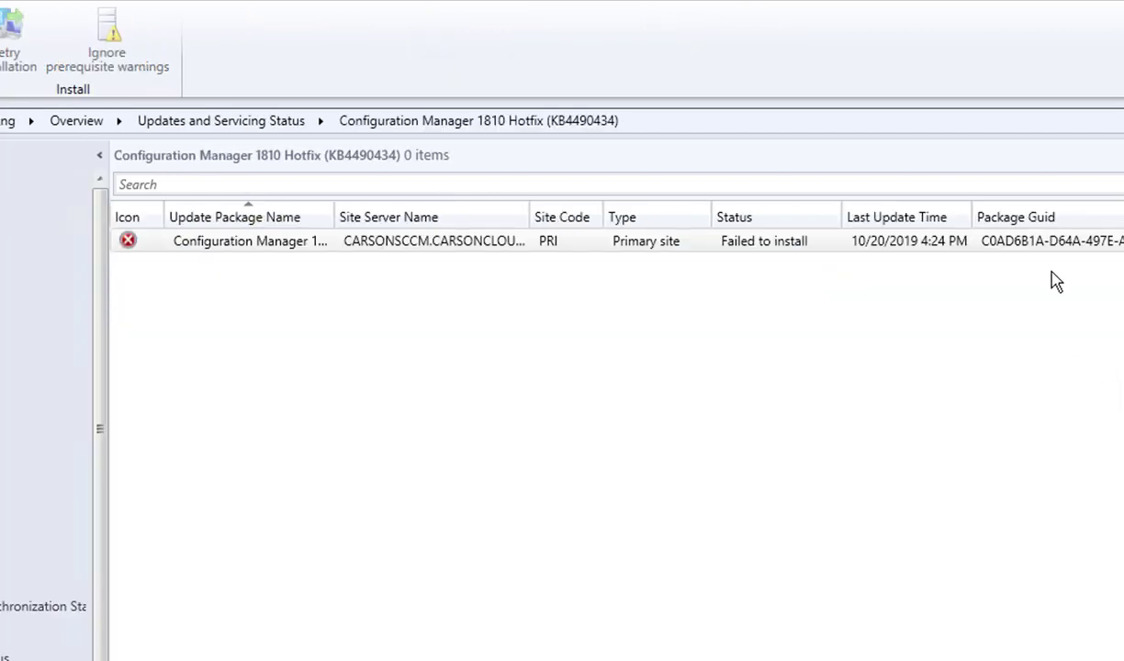
{"action": "left_click", "coordinate": [1020, 243]}
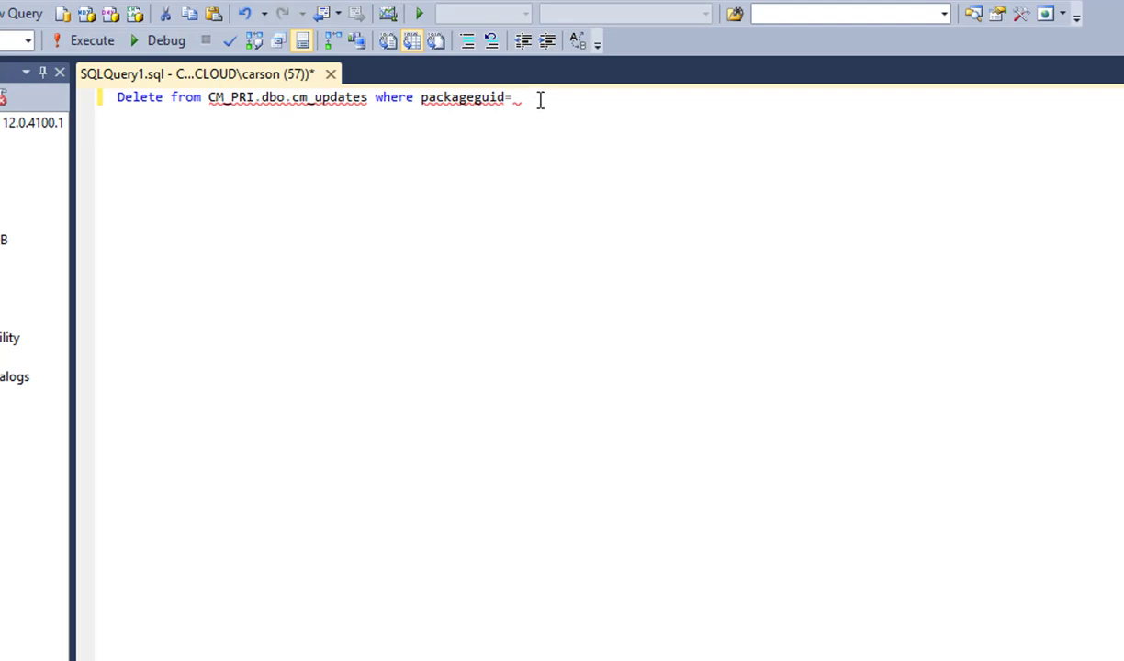
Start the package GUID value after "packageguid=" in the delete statement with "coad6b1a-".
{"action": "type", "text": "c0"}
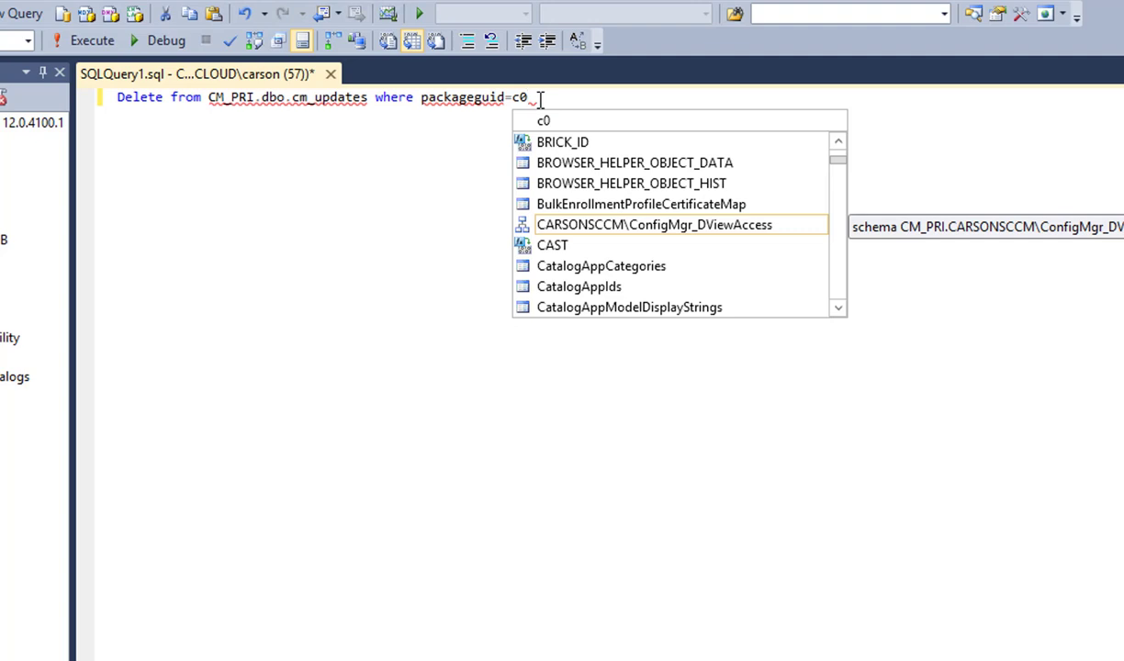
{"action": "type", "text": "ad"}
{"action": "key", "text": "BackSpace"}
{"action": "key", "text": "BackSpace"}
{"action": "key", "text": "BackSpace"}
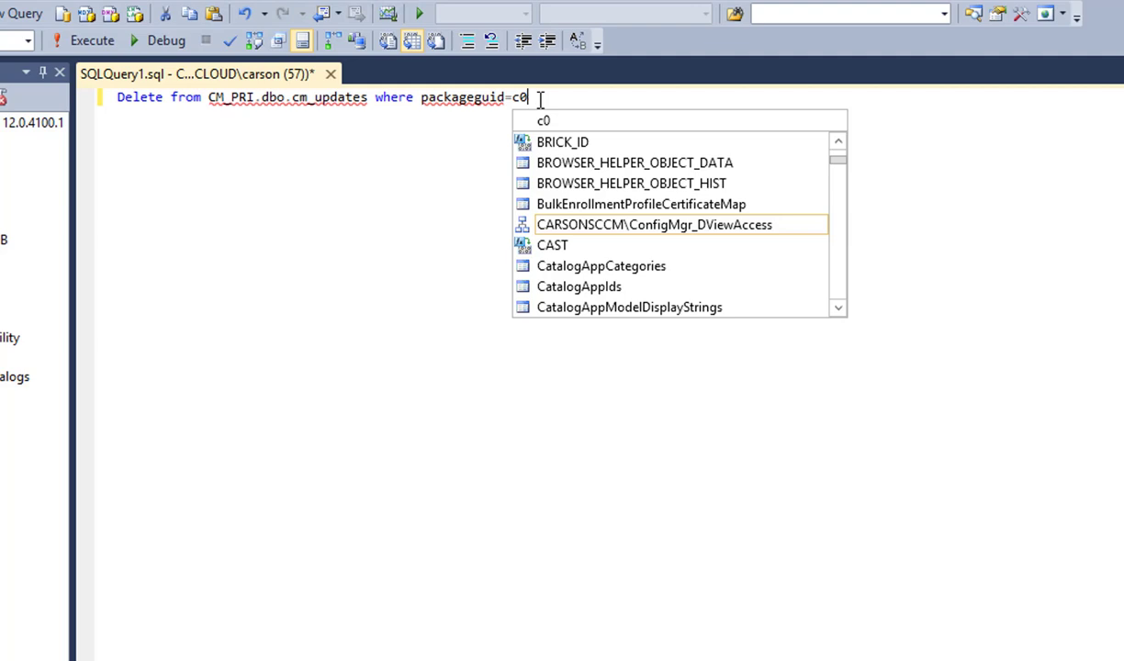
{"action": "type", "text": "oad"}
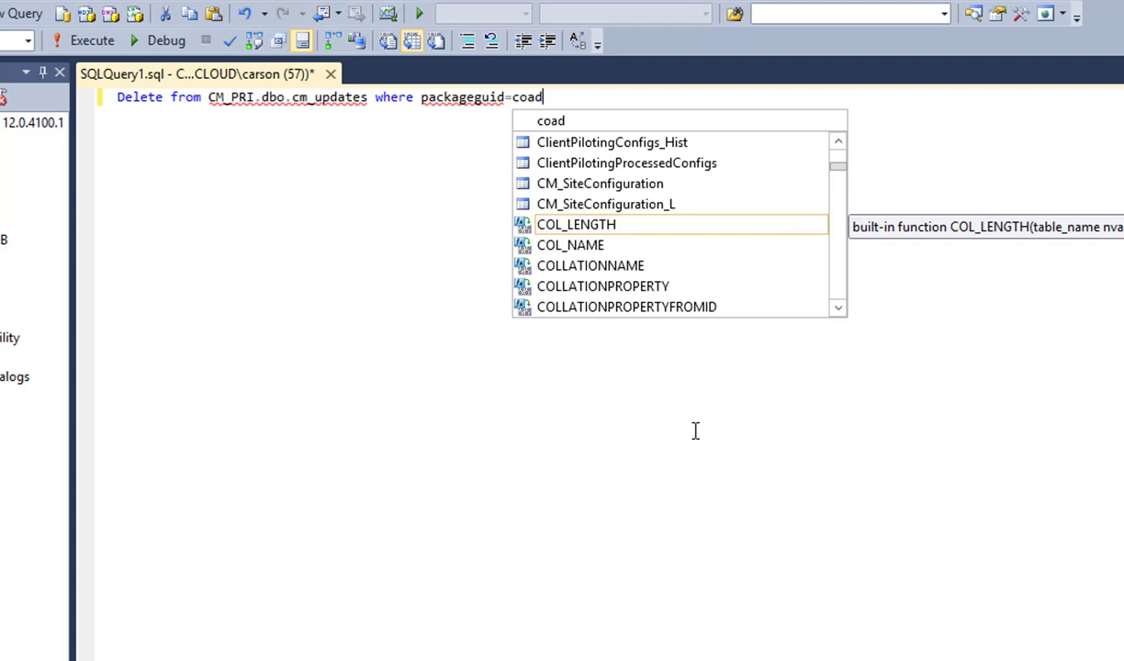
{"action": "type", "text": "6b1"}
{"action": "type", "text": "a-"}
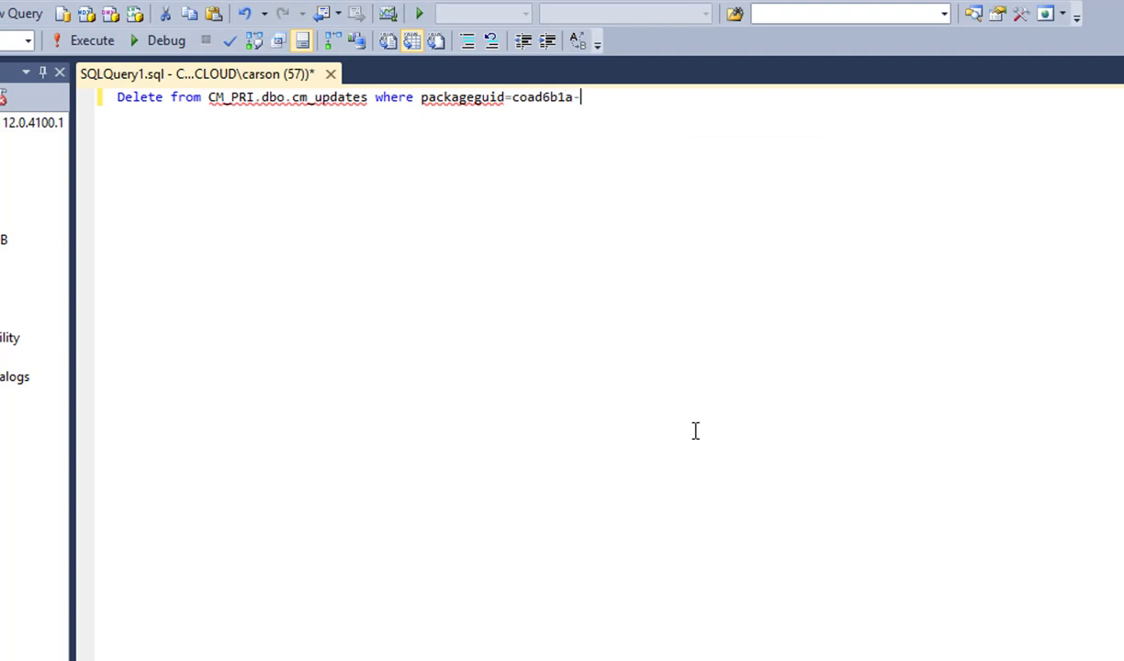
Complete the package GUID with "d64a-497e-aed9-d12c7a75c1eb" and execute the delete query.
{"action": "type", "text": "d6"}
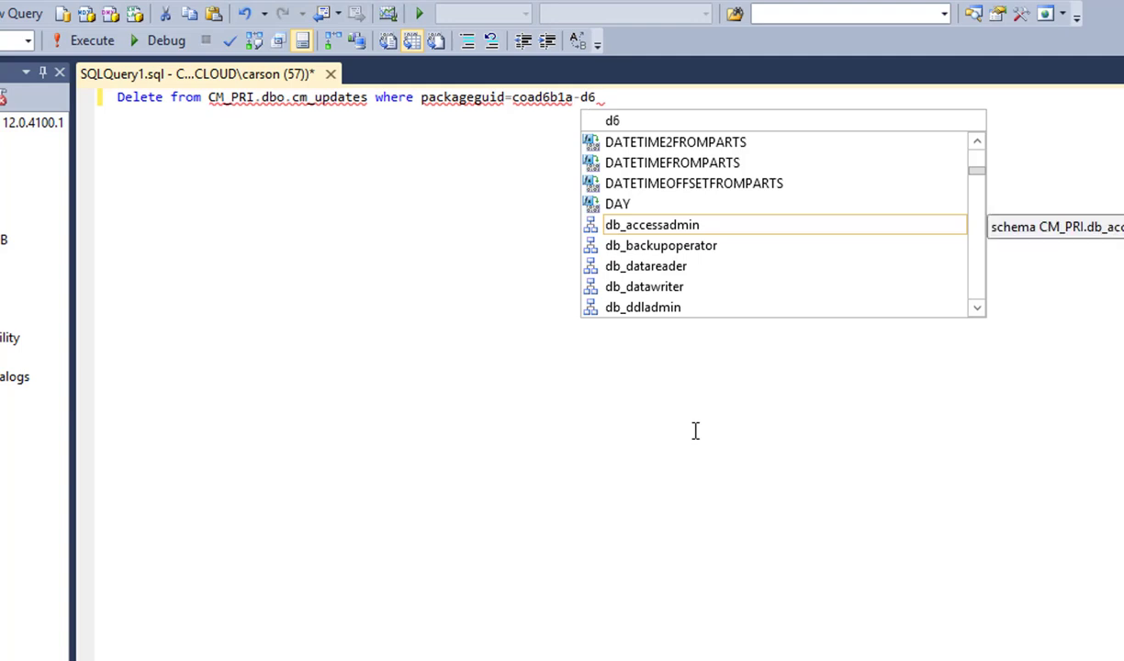
{"action": "type", "text": "4a"}
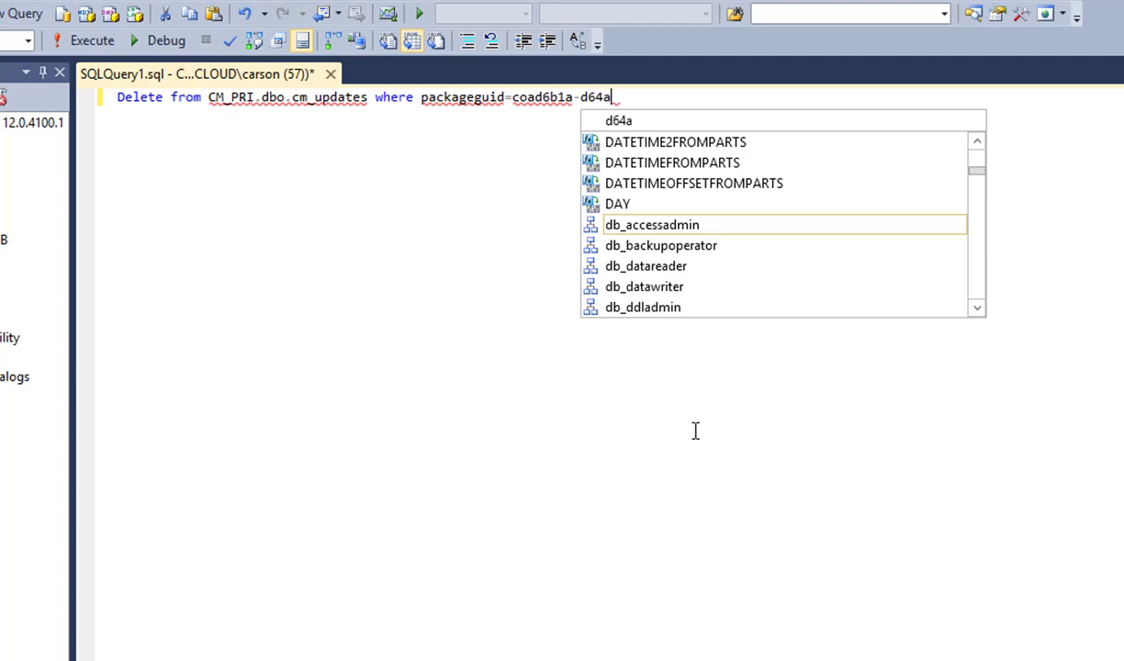
{"action": "type", "text": "-"}
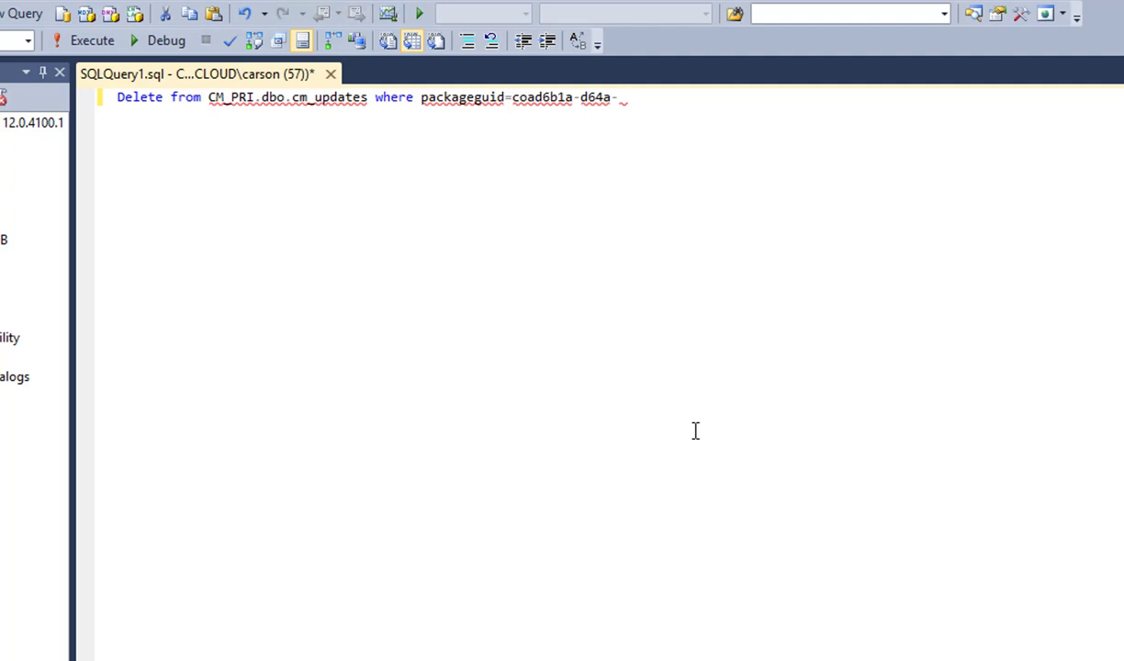
{"action": "type", "text": "497e-aed"}
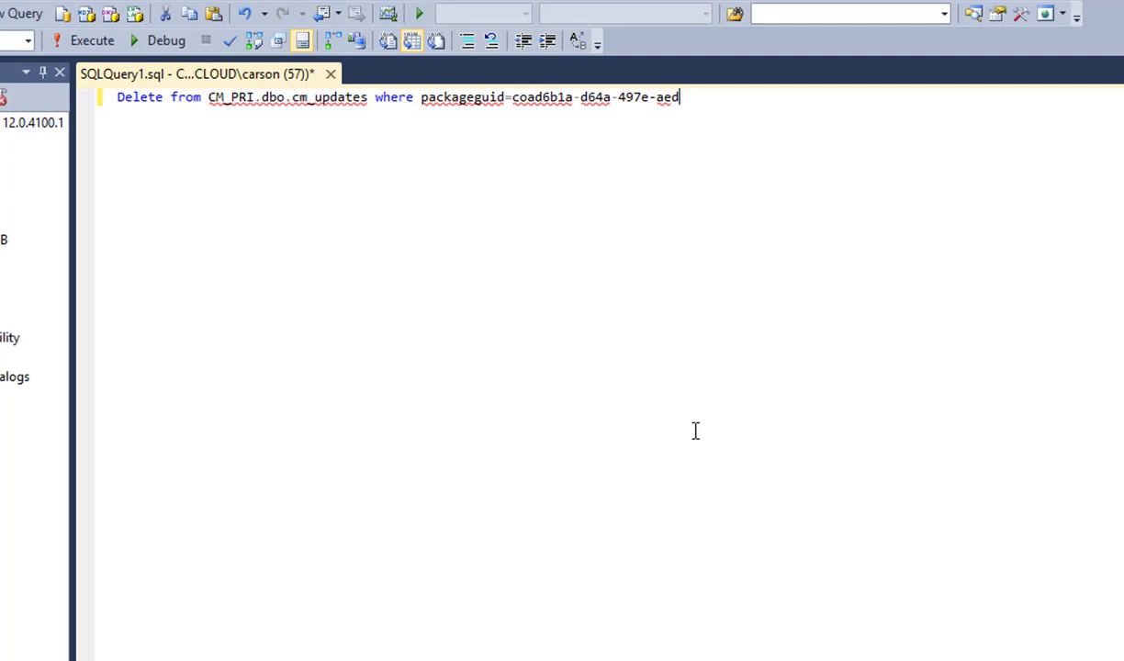
{"action": "type", "text": "9-d12c7a75"}
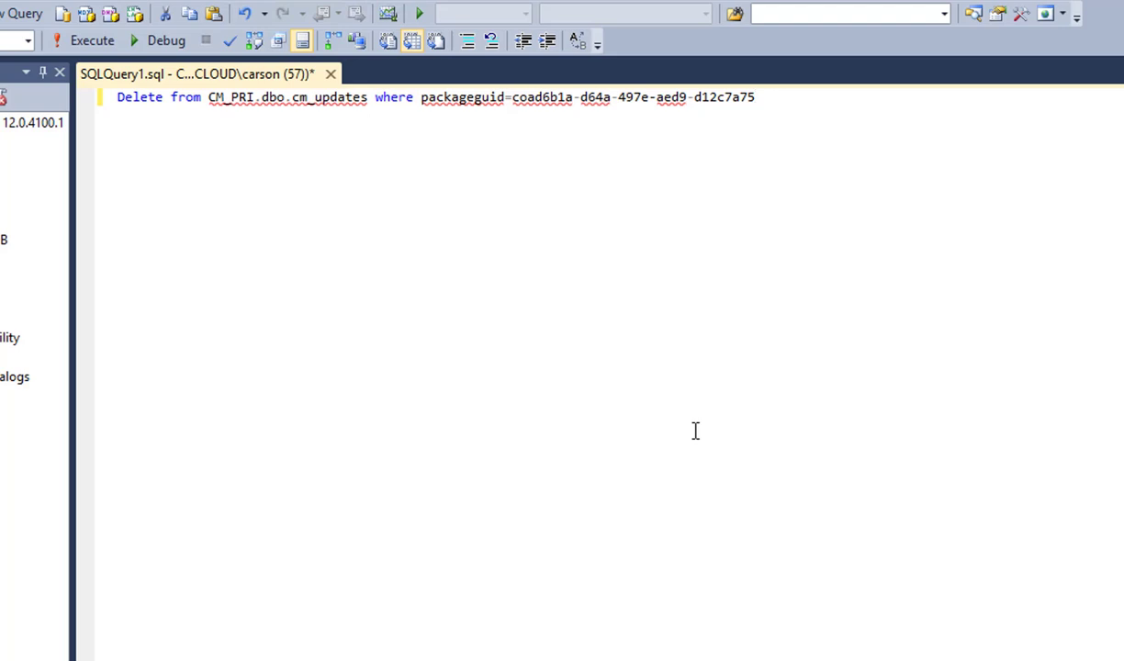
{"action": "type", "text": "c1eb"}
{"action": "left_click", "coordinate": [90, 42]}
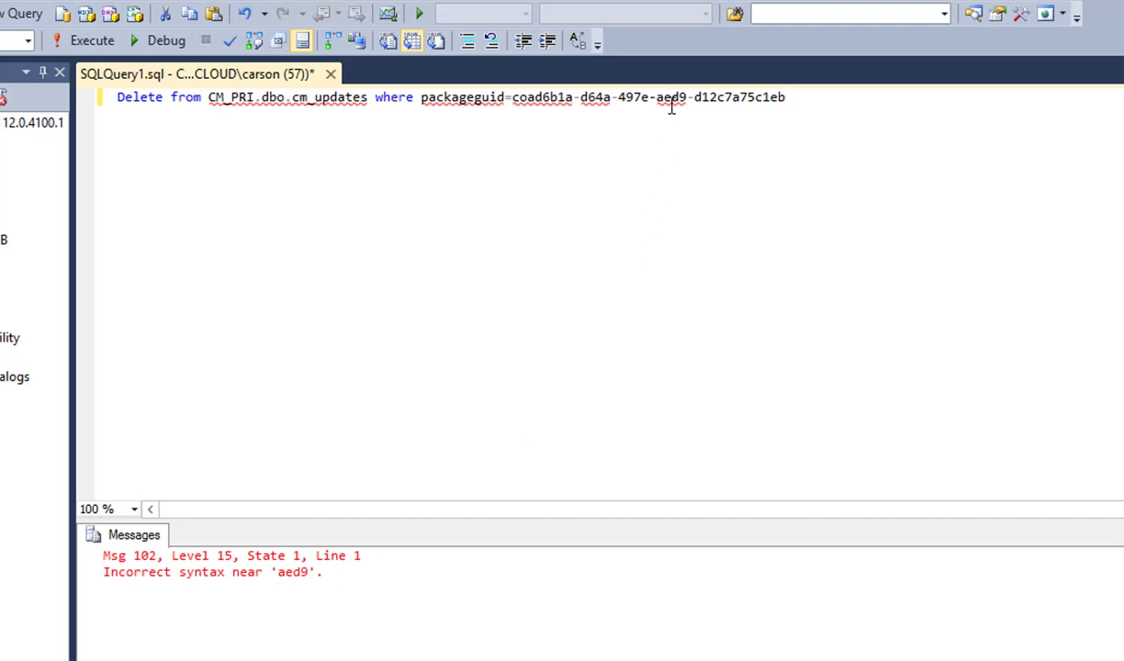
Enclose the whole condition after "where", from packageguid to the end of the GUID, in single quotes.
{"action": "mouse_move", "coordinate": [680, 106]}
{"action": "key", "text": "Right"}
{"action": "type", "text": "'"}
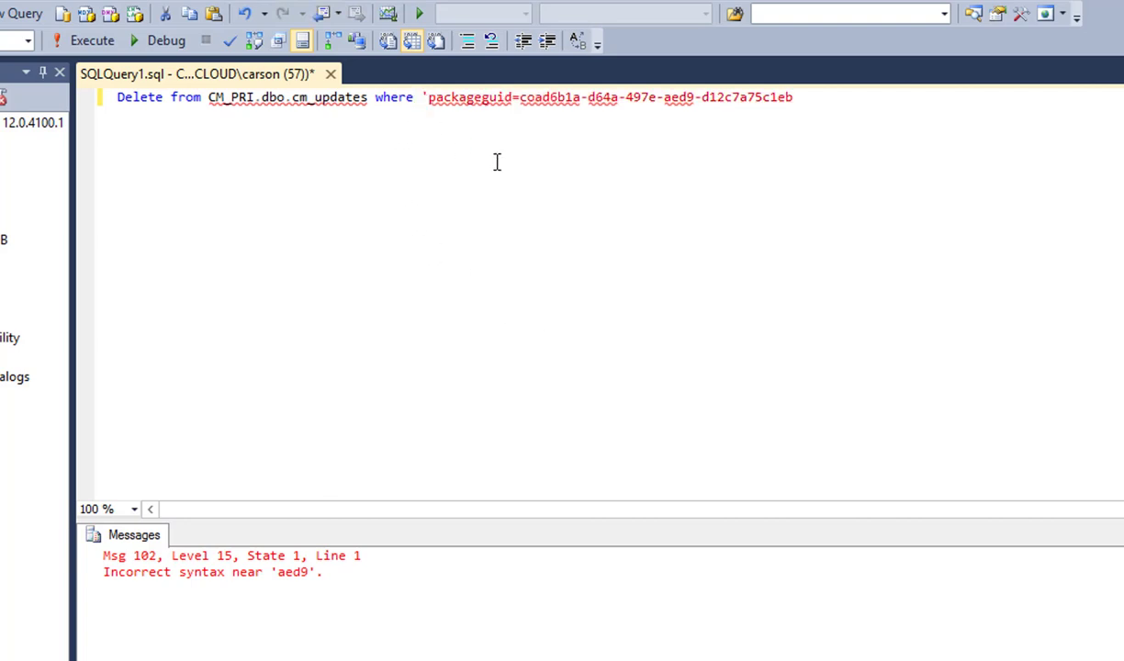
{"action": "key", "text": "Right"}
{"action": "key", "text": "Right"}
{"action": "key", "text": "Right"}
{"action": "key", "text": "Right"}
{"action": "key", "text": "Right"}
{"action": "key", "text": "Right"}
{"action": "key", "text": "Right"}
{"action": "key", "text": "Right"}
{"action": "key", "text": "Right"}
{"action": "key", "text": "Right"}
{"action": "key", "text": "Right"}
{"action": "key", "text": "Right"}
{"action": "key", "text": "Right"}
{"action": "key", "text": "Right"}
{"action": "key", "text": "Right"}
{"action": "key", "text": "Right"}
{"action": "key", "text": "Right"}
{"action": "key", "text": "Right"}
{"action": "key", "text": "Right"}
{"action": "key", "text": "Right"}
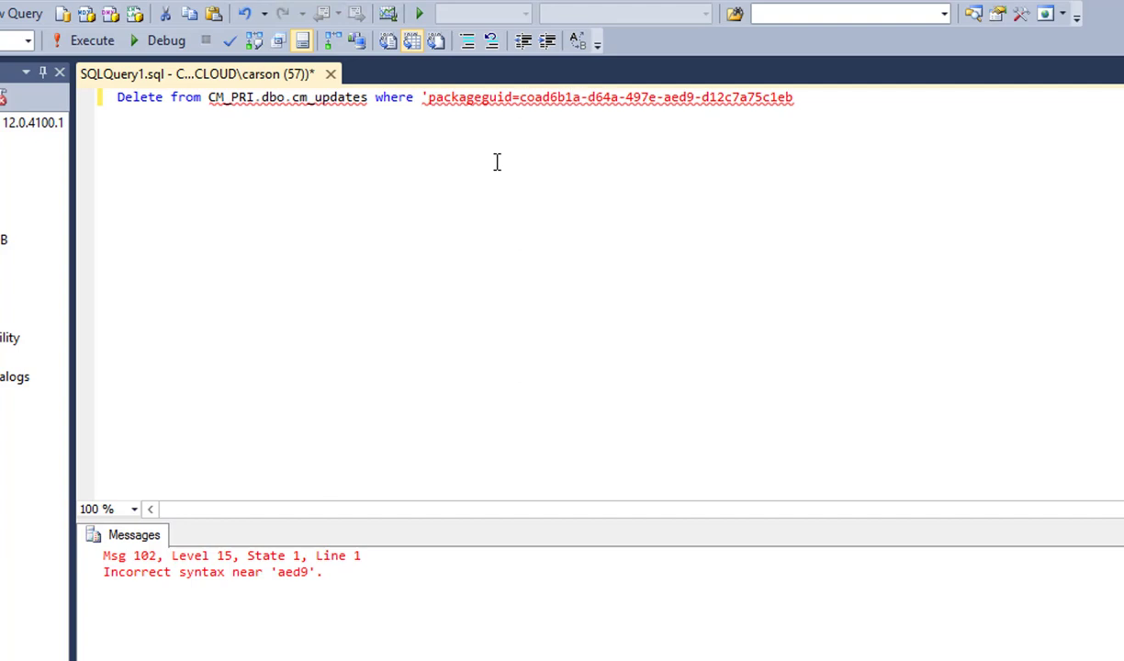
{"action": "type", "text": "'"}
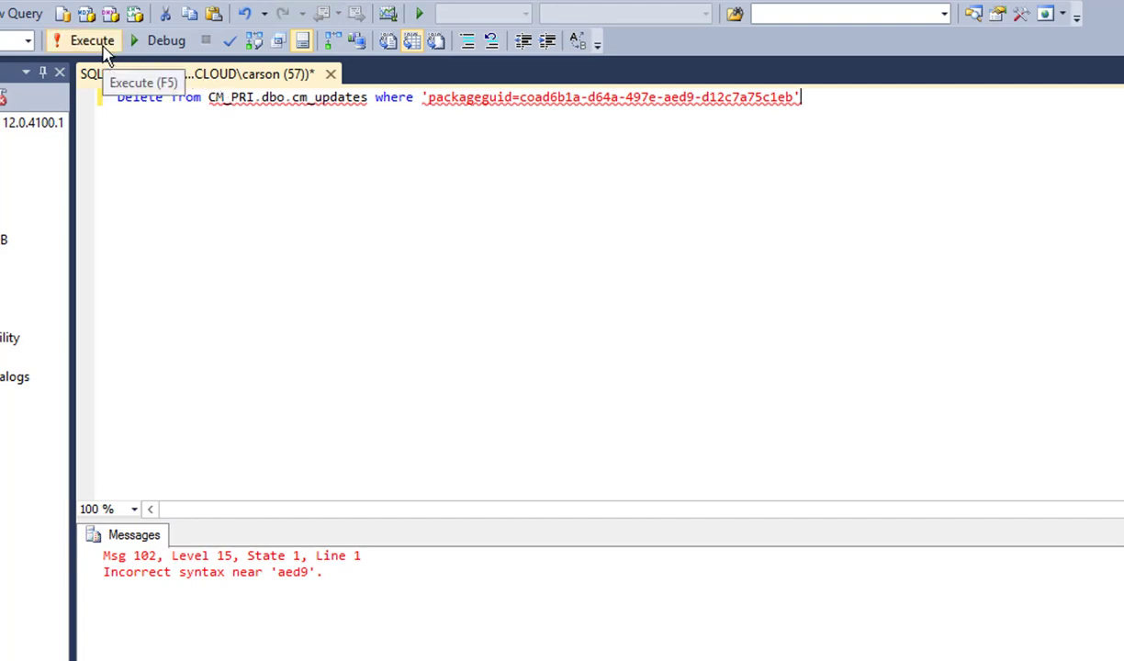
Move the opening single quote to directly before the GUID so only the value is quoted, and execute the query.
{"action": "left_click", "coordinate": [427, 101]}
{"action": "key", "text": "BackSpace"}
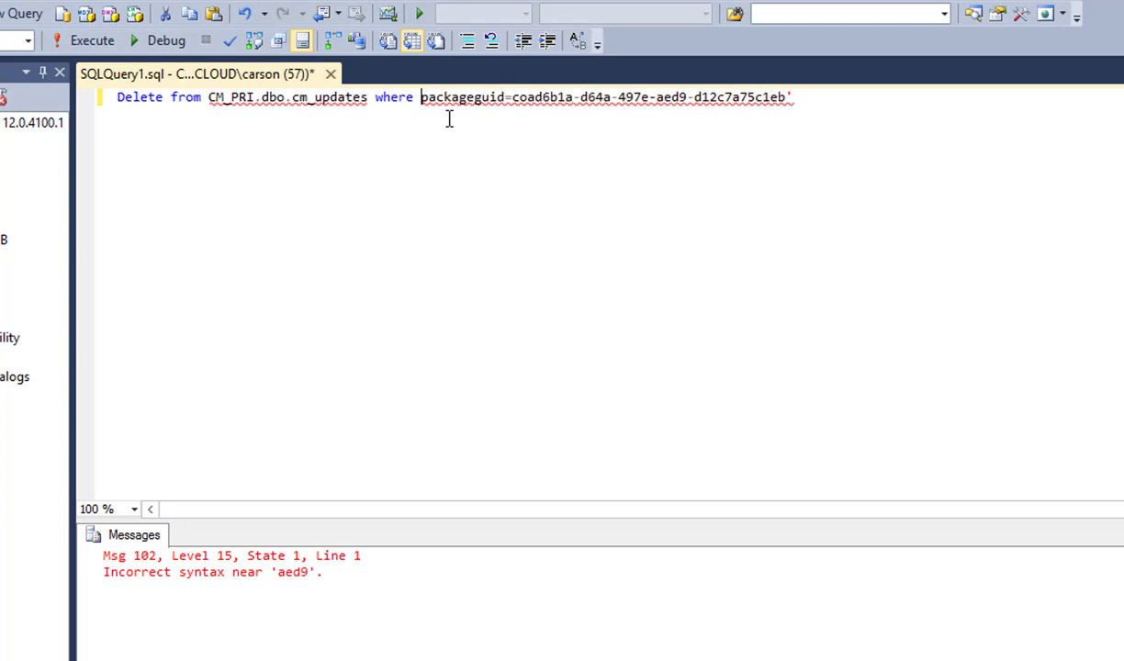
{"action": "key", "text": "Right"}
{"action": "key", "text": "Right"}
{"action": "key", "text": "Right"}
{"action": "key", "text": "Right"}
{"action": "key", "text": "Right"}
{"action": "key", "text": "Right"}
{"action": "key", "text": "Right"}
{"action": "key", "text": "Right"}
{"action": "key", "text": "Right"}
{"action": "key", "text": "Right"}
{"action": "key", "text": "Right"}
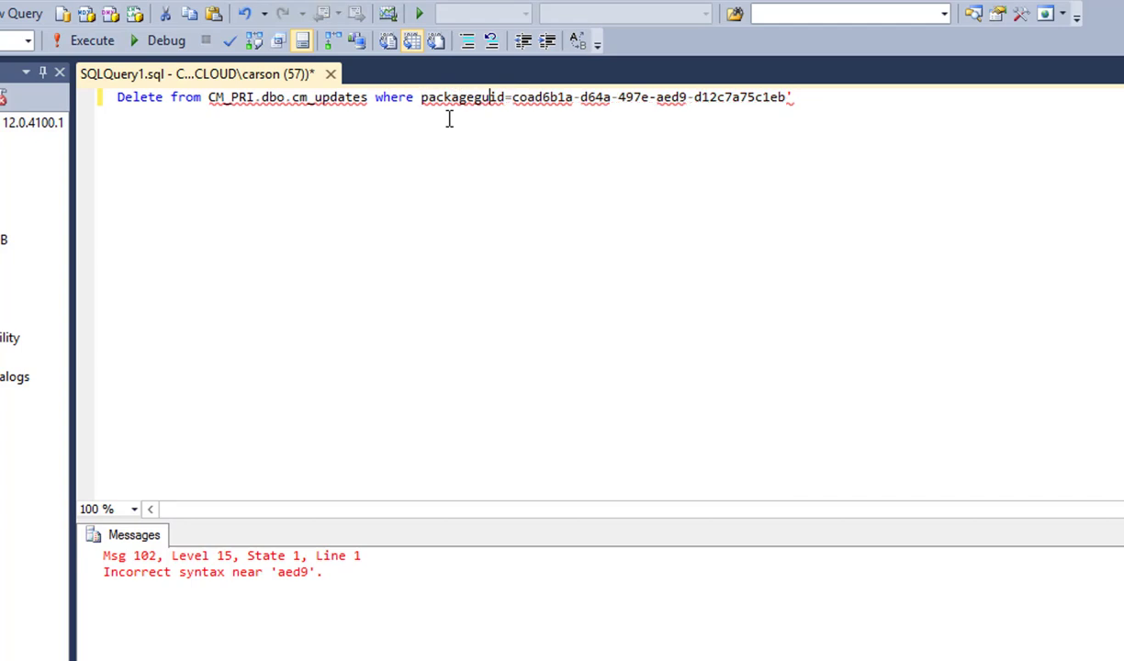
{"action": "key", "text": "Right"}
{"action": "type", "text": "'"}
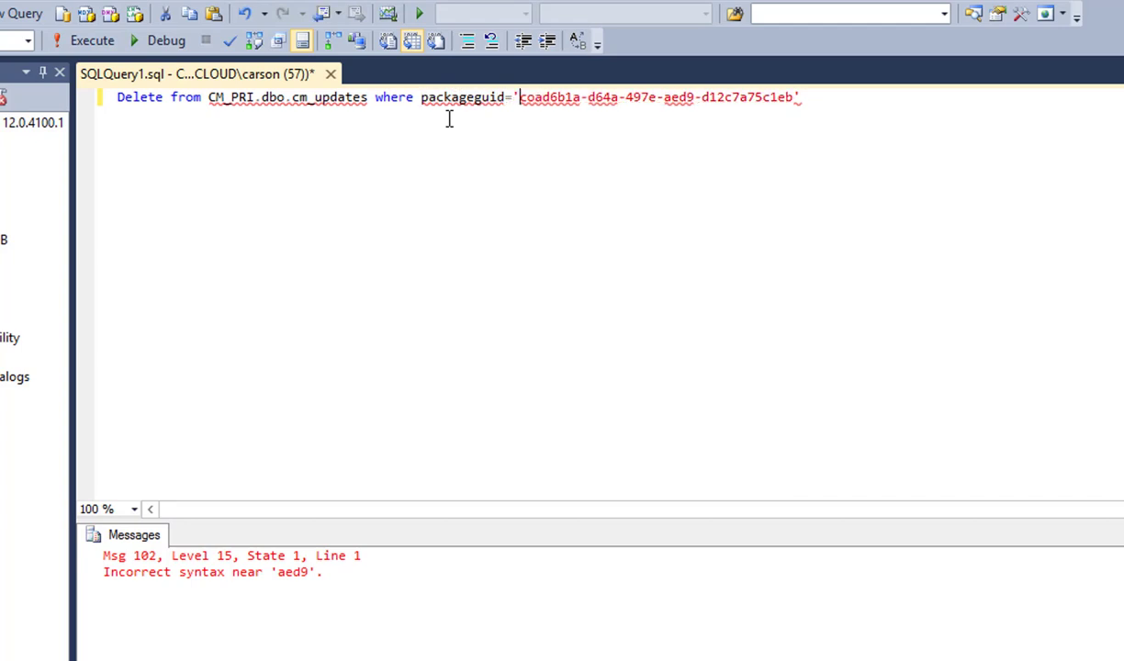
{"action": "left_click", "coordinate": [806, 97]}
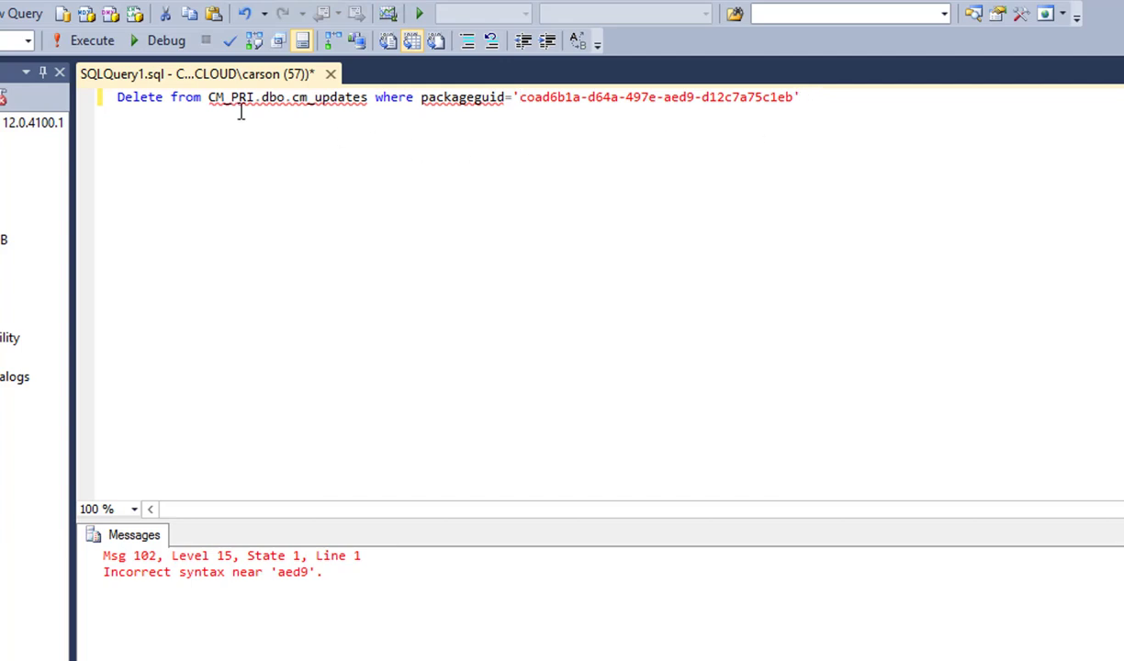
{"action": "left_click", "coordinate": [90, 40]}
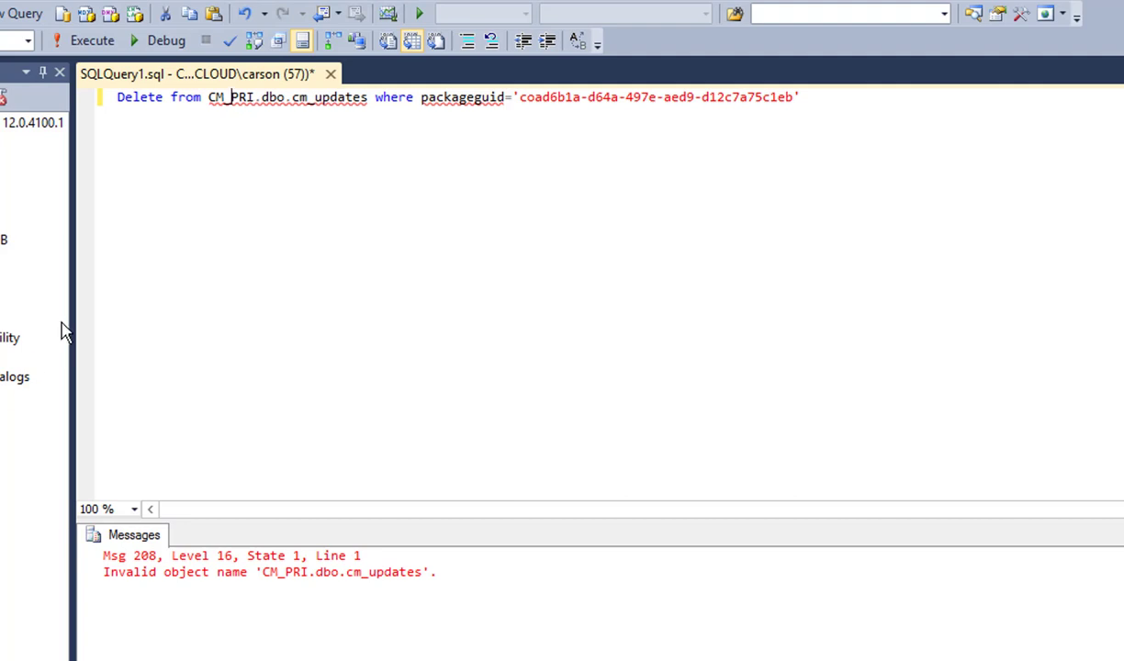
Change the table name in the delete statement to CM_UpdatePackages and execute the query.
{"action": "mouse_move", "coordinate": [300, 102]}
{"action": "mouse_move", "coordinate": [362, 104]}
{"action": "key", "text": "BackSpace"}
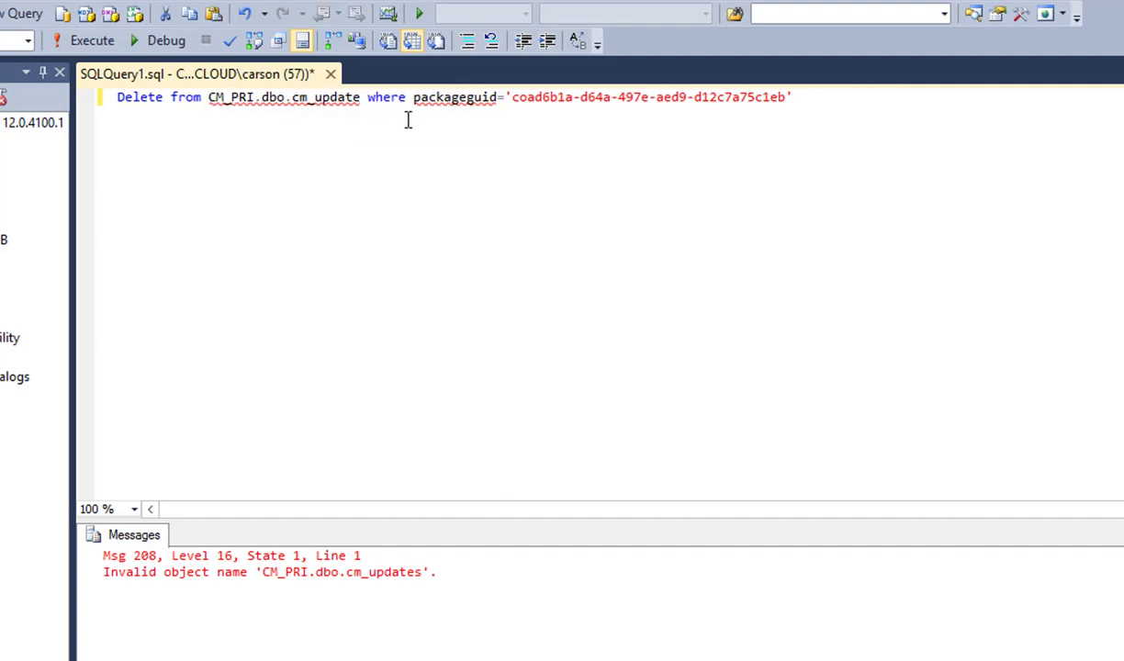
{"action": "type", "text": "pa"}
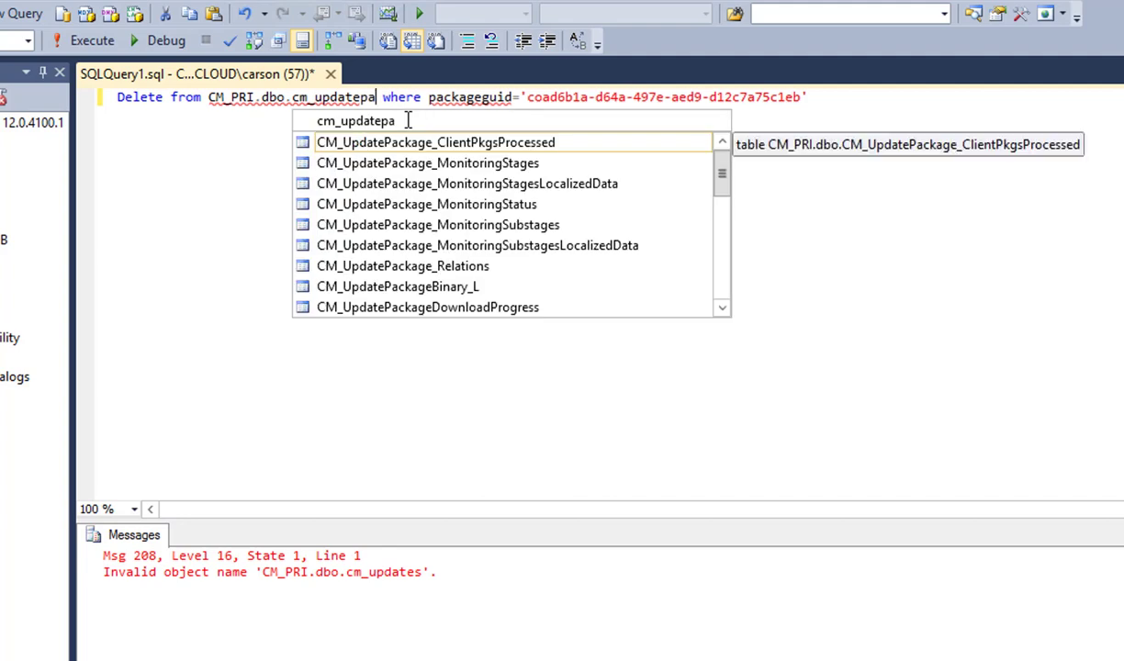
{"action": "type", "text": "ckages"}
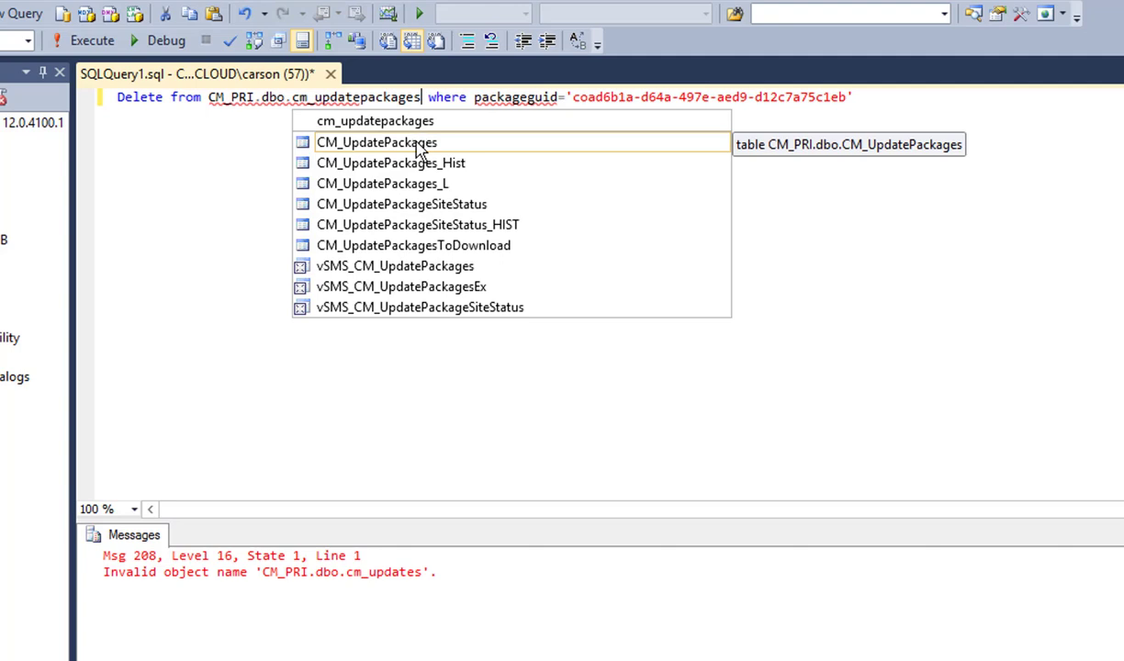
{"action": "left_click", "coordinate": [419, 149]}
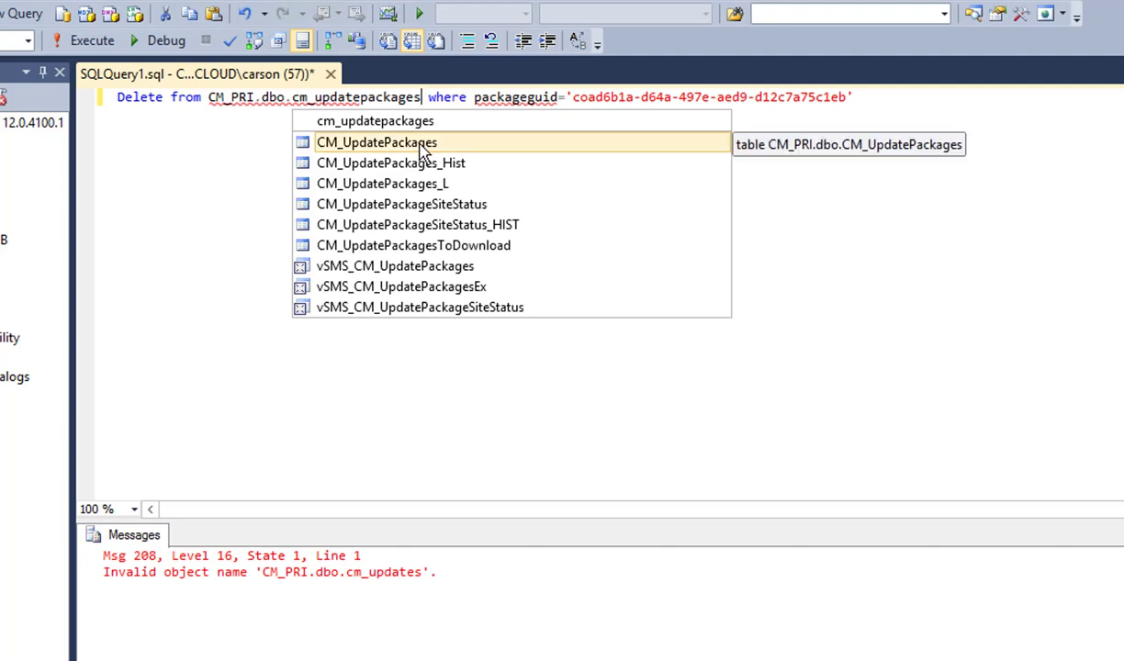
{"action": "double_click", "coordinate": [419, 144]}
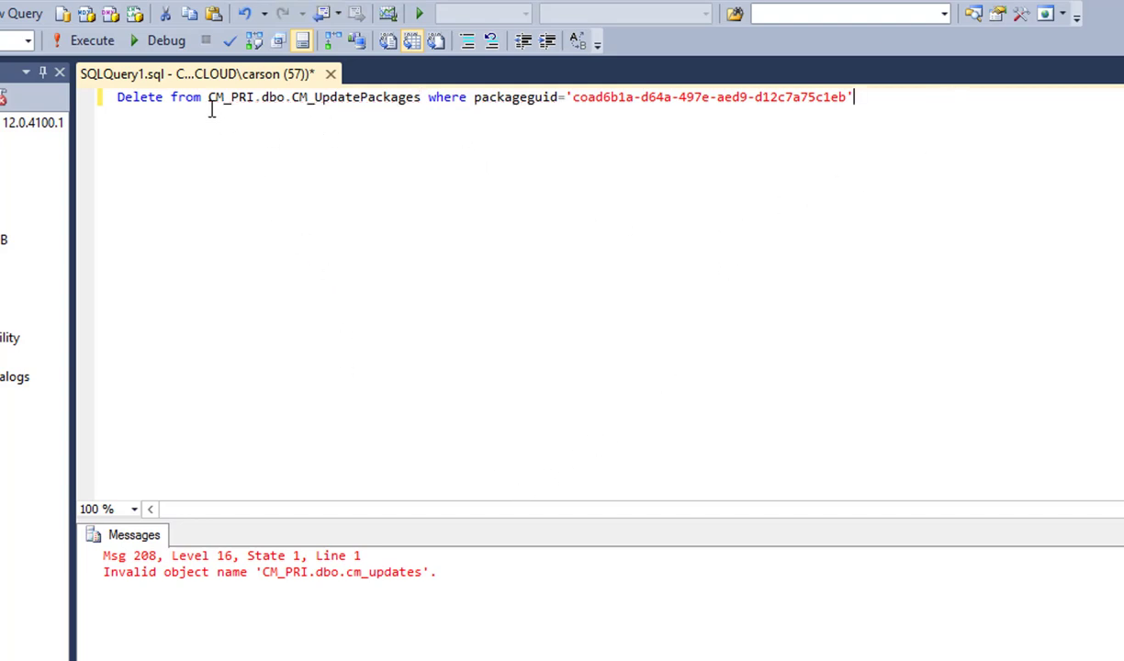
{"action": "left_click_drag", "start_coordinate": [209, 101], "coordinate": [263, 107]}
{"action": "left_click", "coordinate": [864, 96]}
{"action": "left_click", "coordinate": [92, 41]}
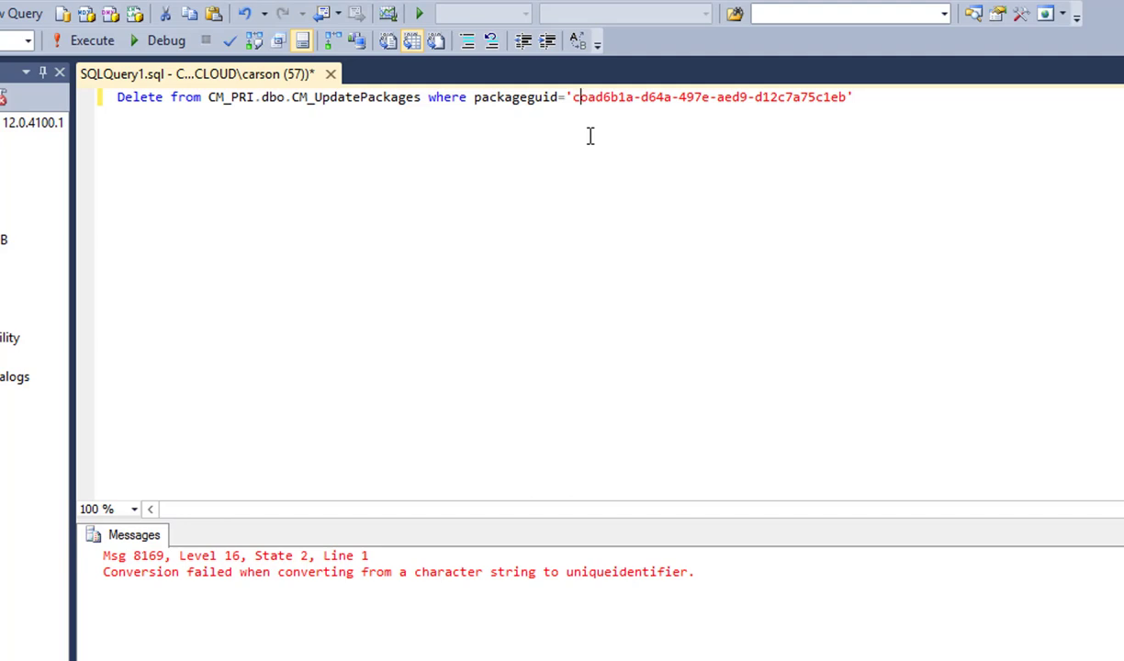
Replace the letter "o" in the GUID with a zero, giving "c0ad6b1a" as its first block, and execute the query.
{"action": "key", "text": "BackSpace"}
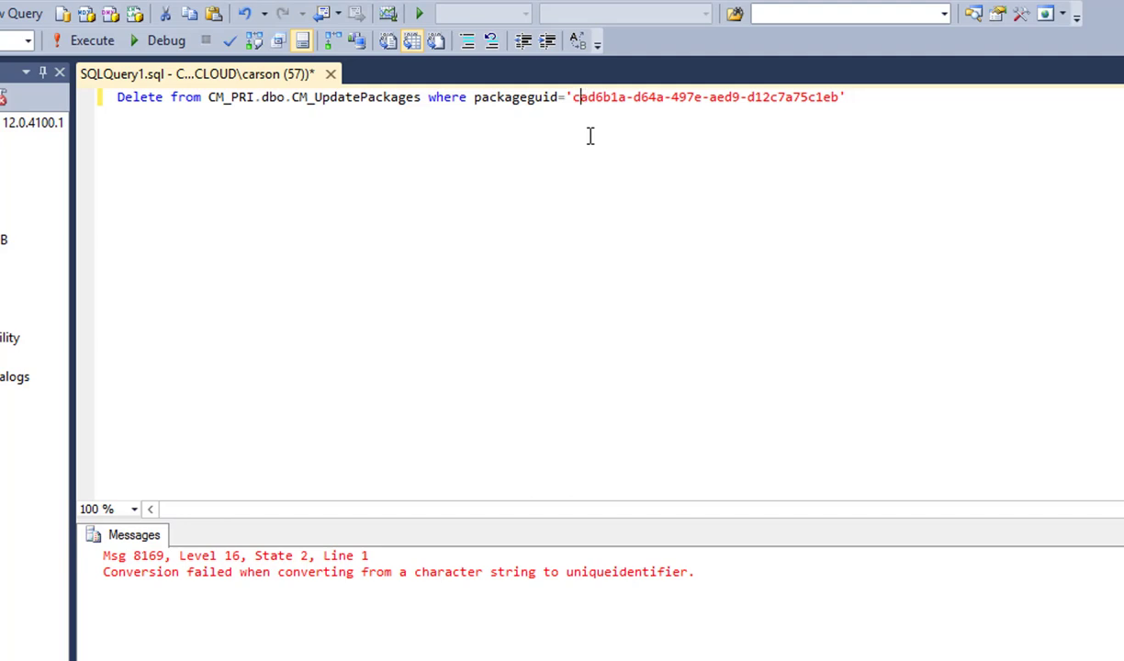
{"action": "type", "text": "0"}
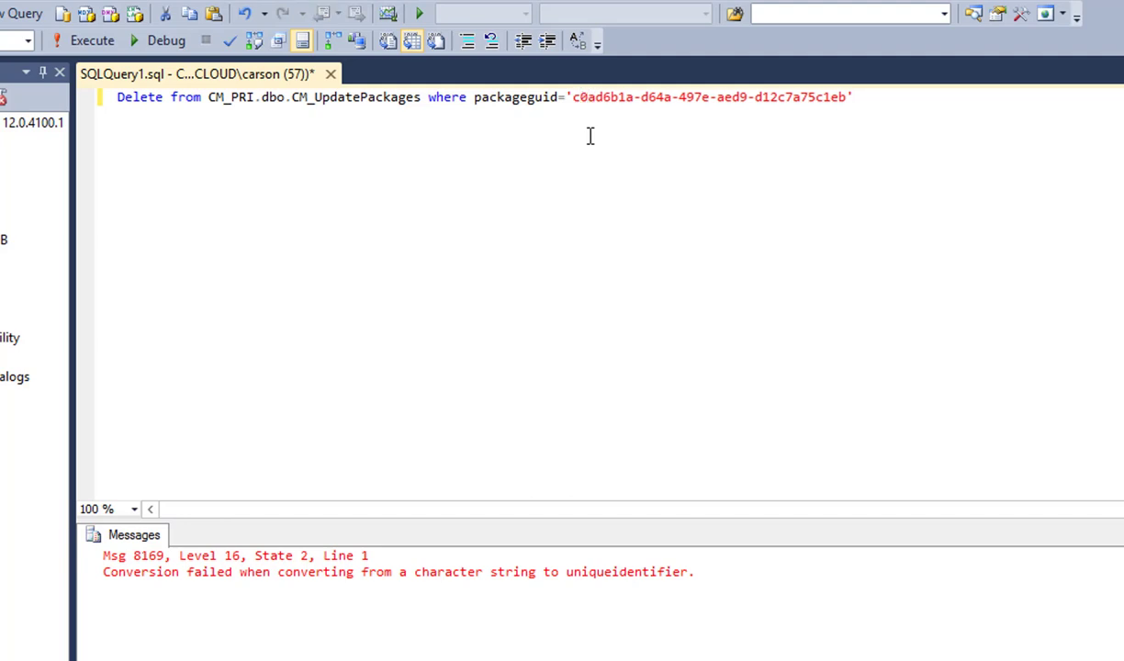
{"action": "left_click", "coordinate": [91, 41]}
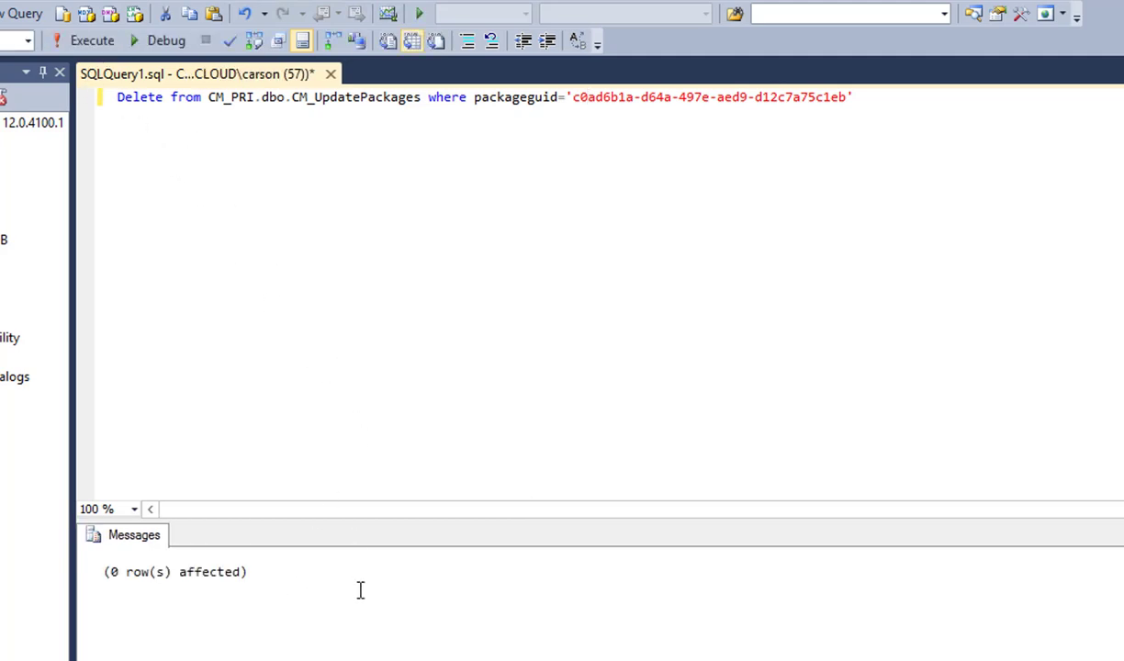
Switch to the Configuration Manager console, return to the Updates and Servicing list and refresh it.
{"action": "left_click", "coordinate": [870, 97]}
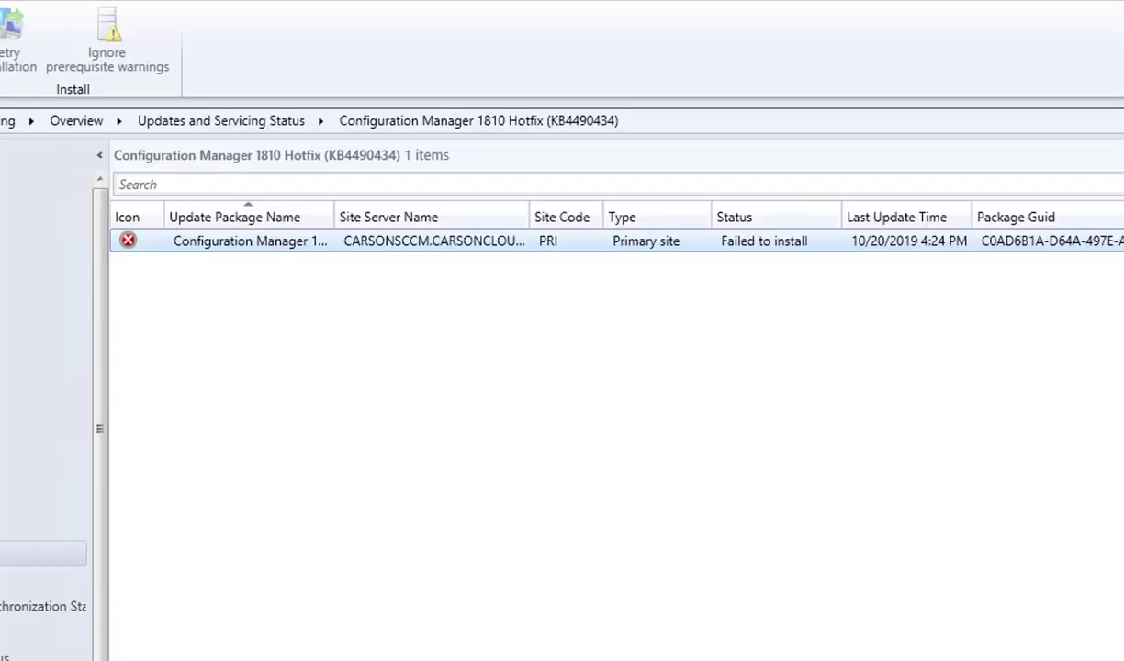
{"action": "key", "text": "alt+Left"}
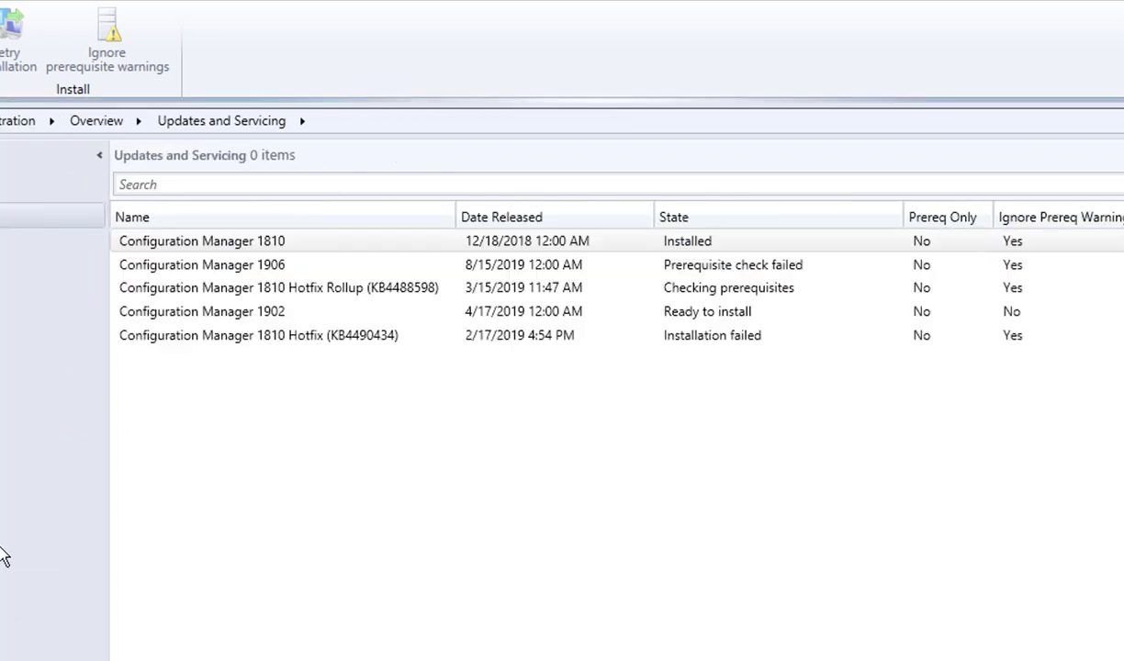
{"action": "left_click", "coordinate": [483, 338]}
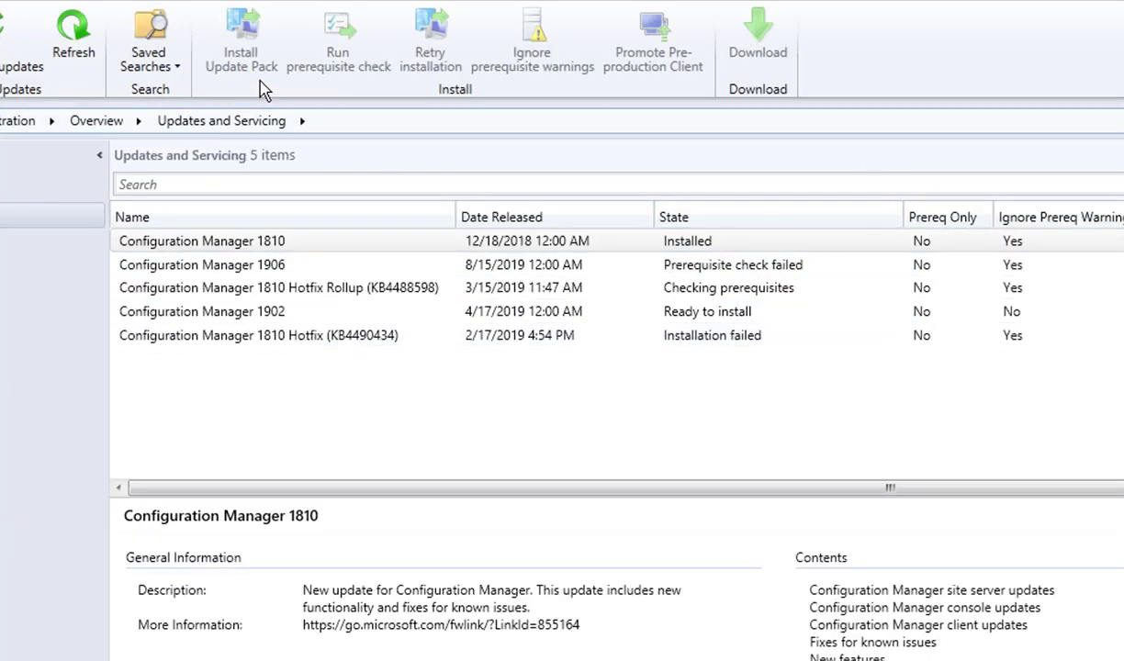
{"action": "left_click", "coordinate": [84, 58]}
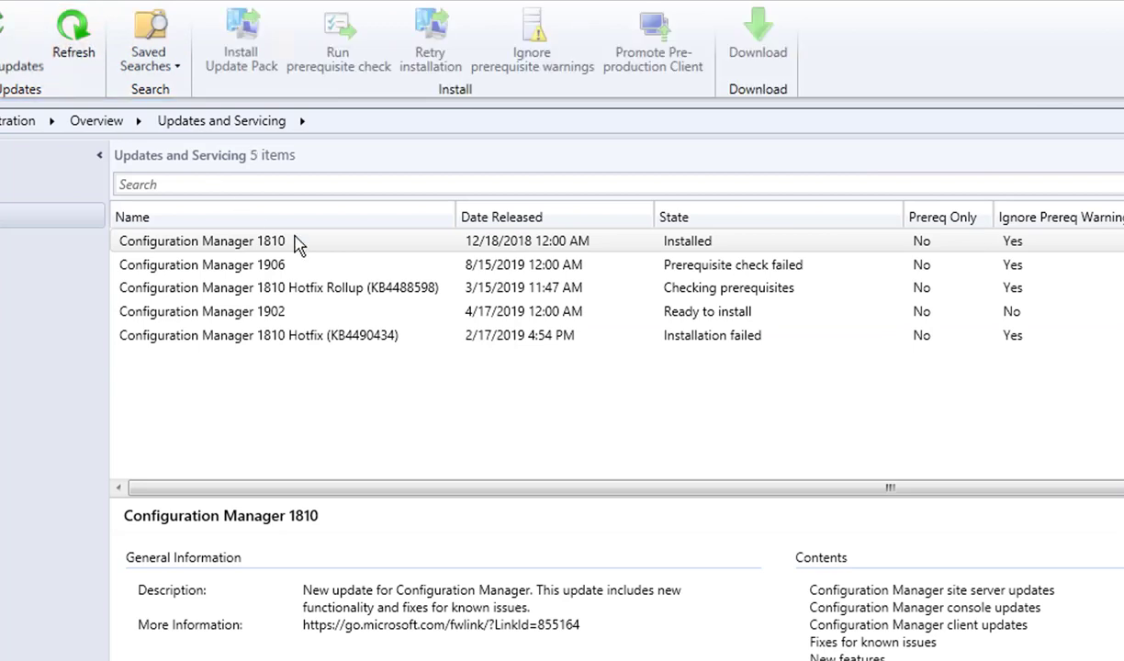
Check the state of the Configuration Manager 1810 Hotfix (KB4490434) in the update list, refreshing the list once more.
{"action": "left_click", "coordinate": [332, 268]}
{"action": "left_click", "coordinate": [331, 313]}
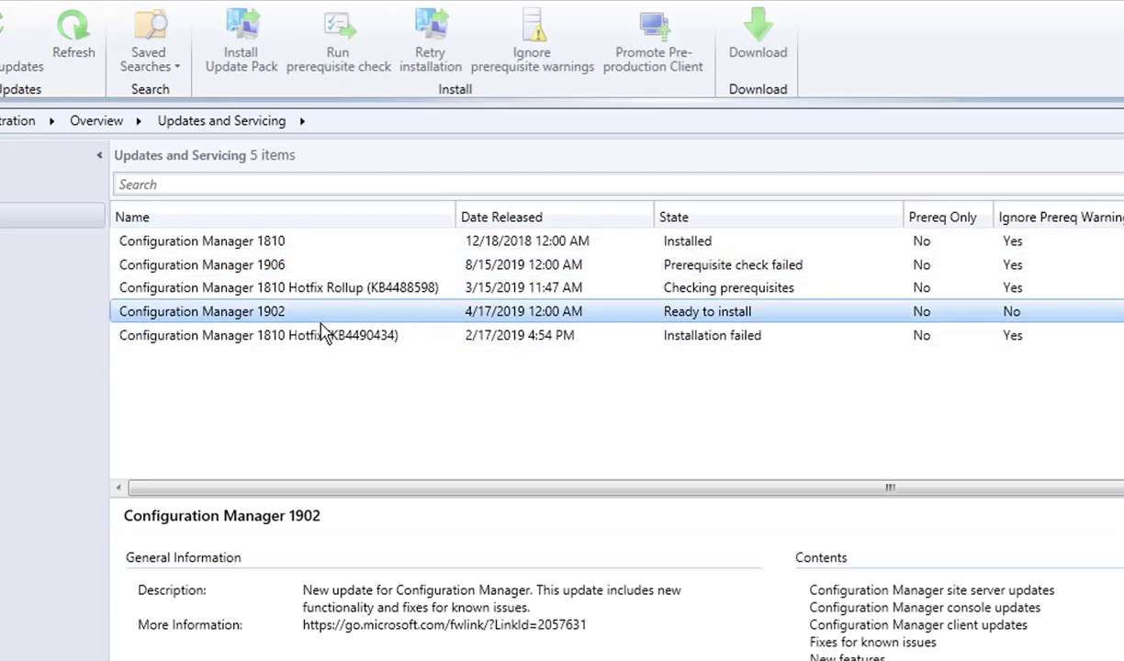
{"action": "left_click", "coordinate": [333, 336]}
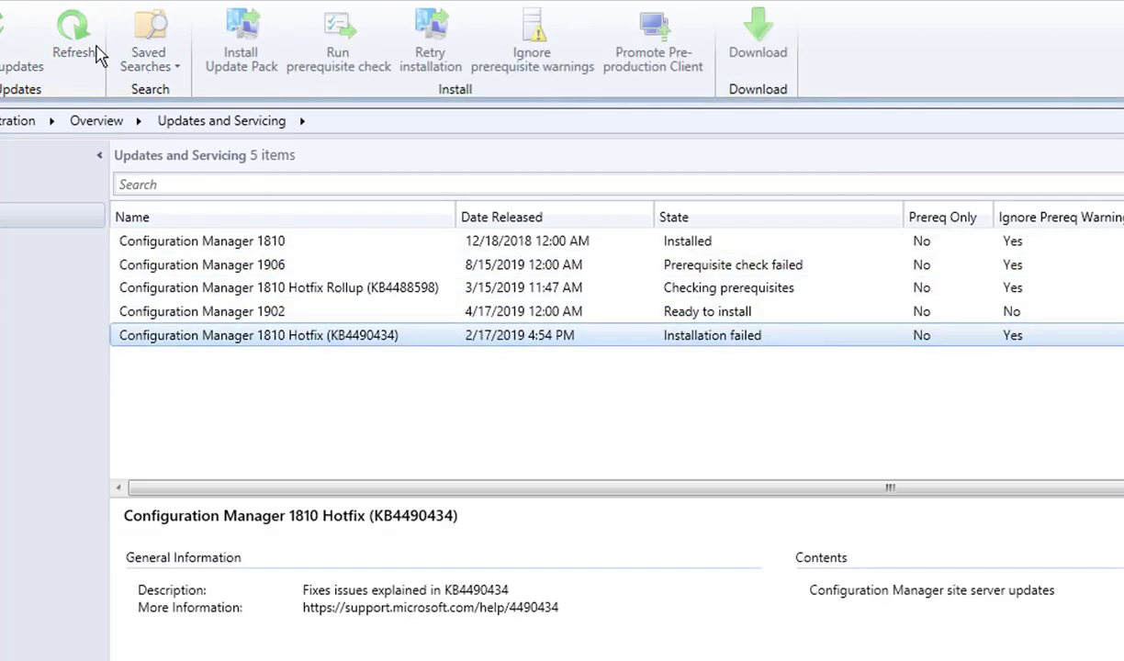
{"action": "left_click", "coordinate": [80, 50]}
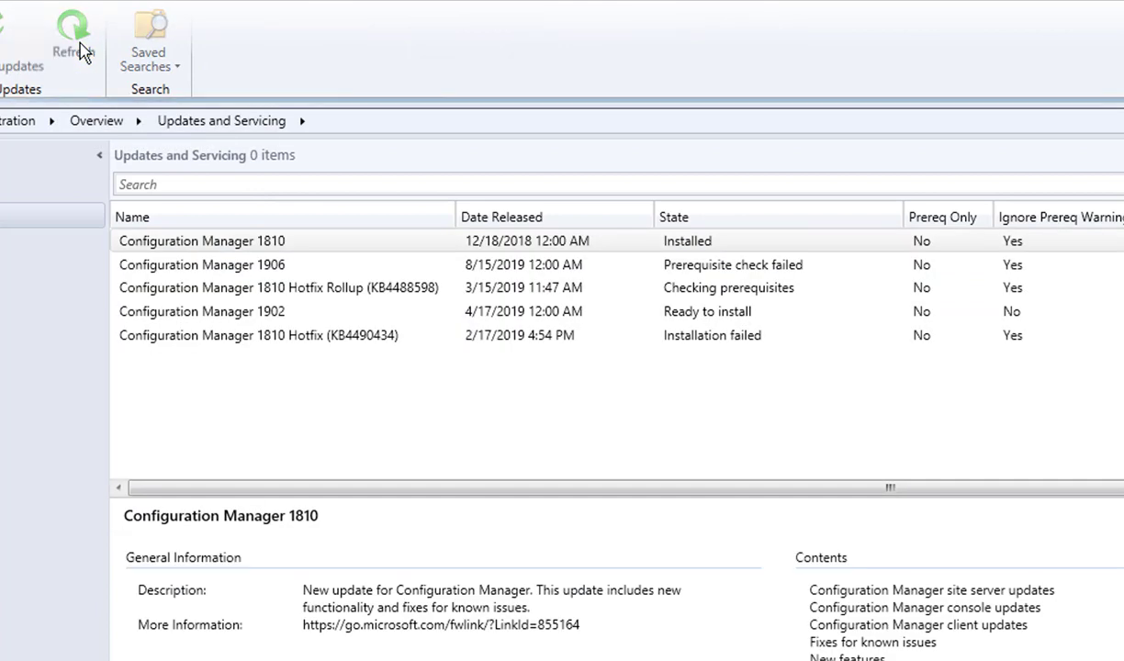
{"action": "left_click", "coordinate": [364, 340]}
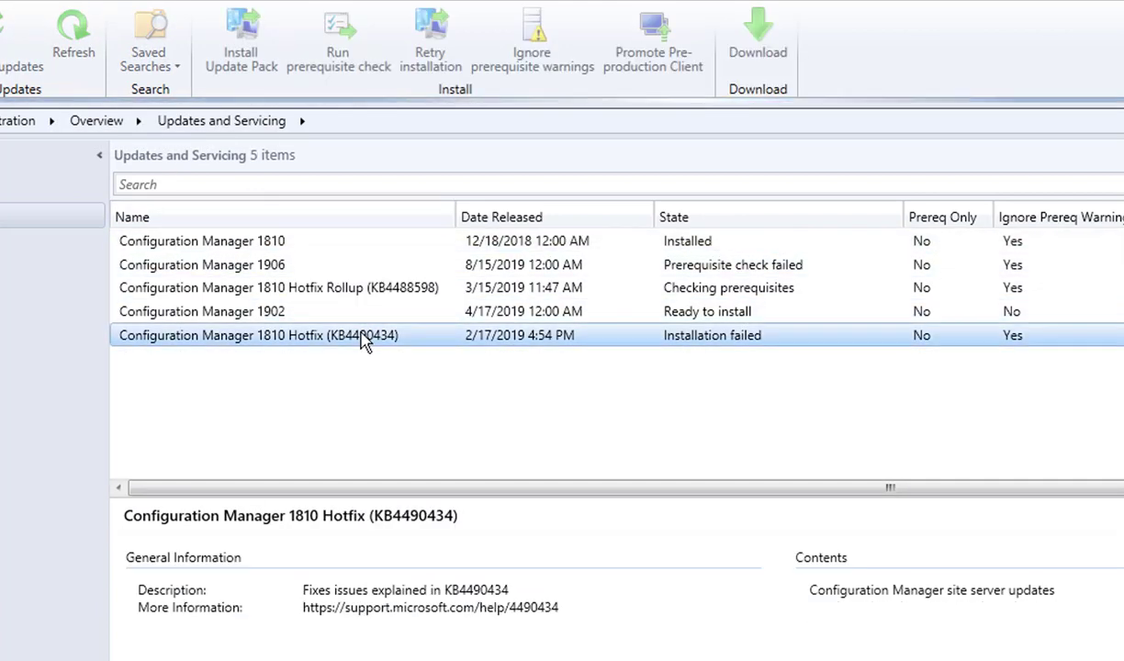
Check which actions are available for the Configuration Manager 1810 Hotfix (KB4490434) and view its installation status record.
{"action": "right_click", "coordinate": [364, 338]}
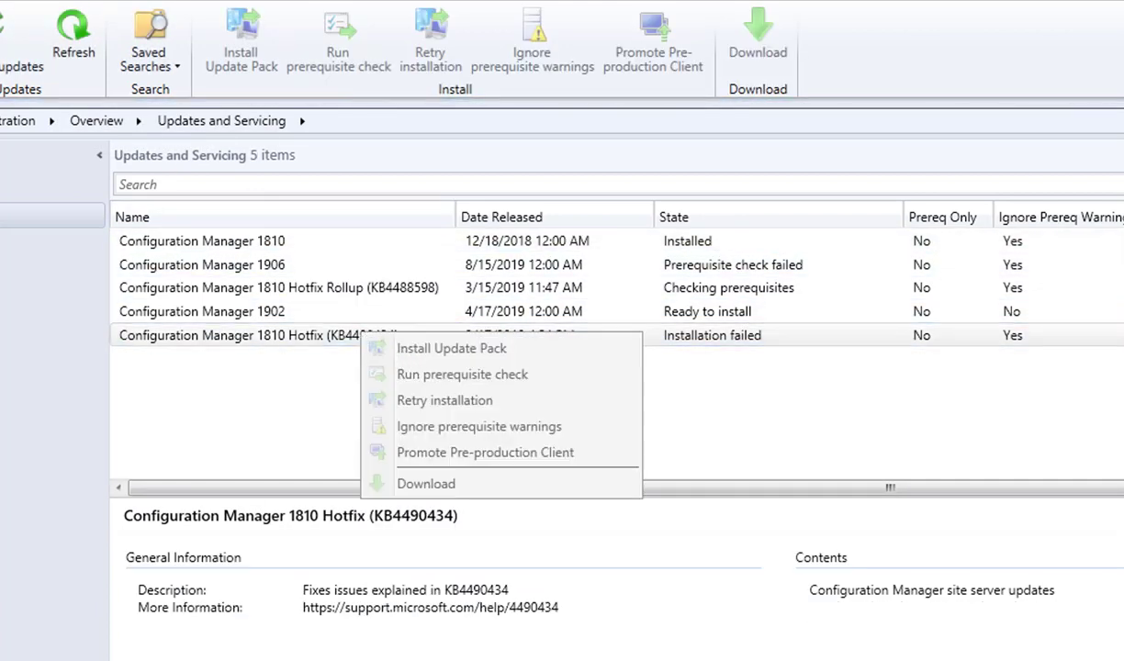
{"action": "key", "text": "Escape"}
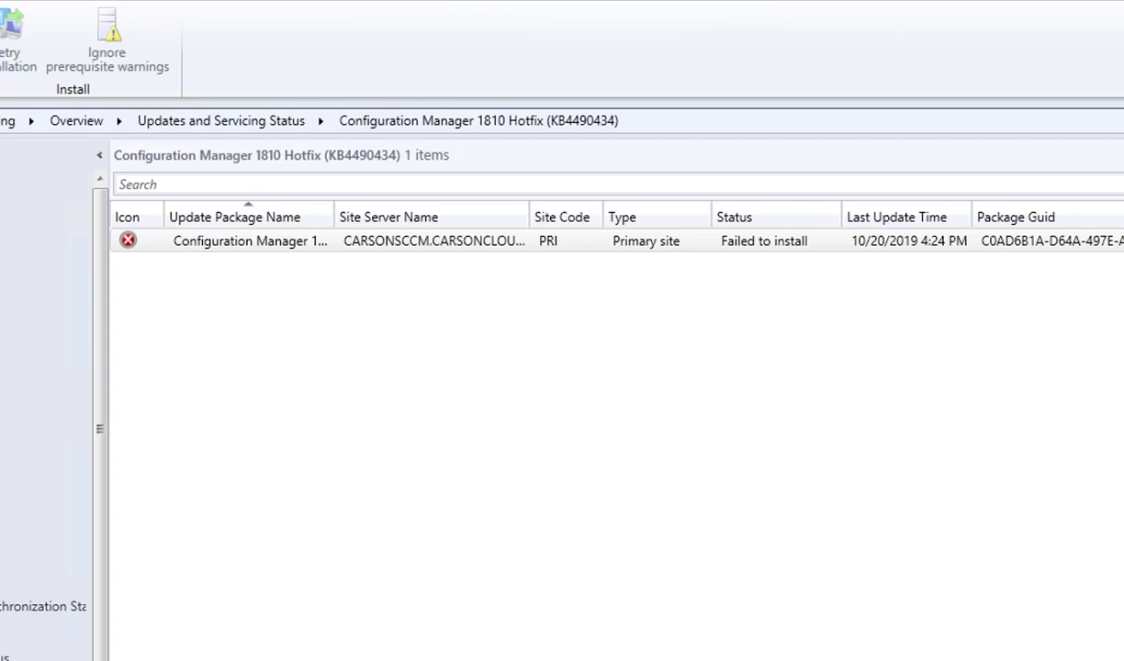
{"action": "key", "text": "alt+Left"}
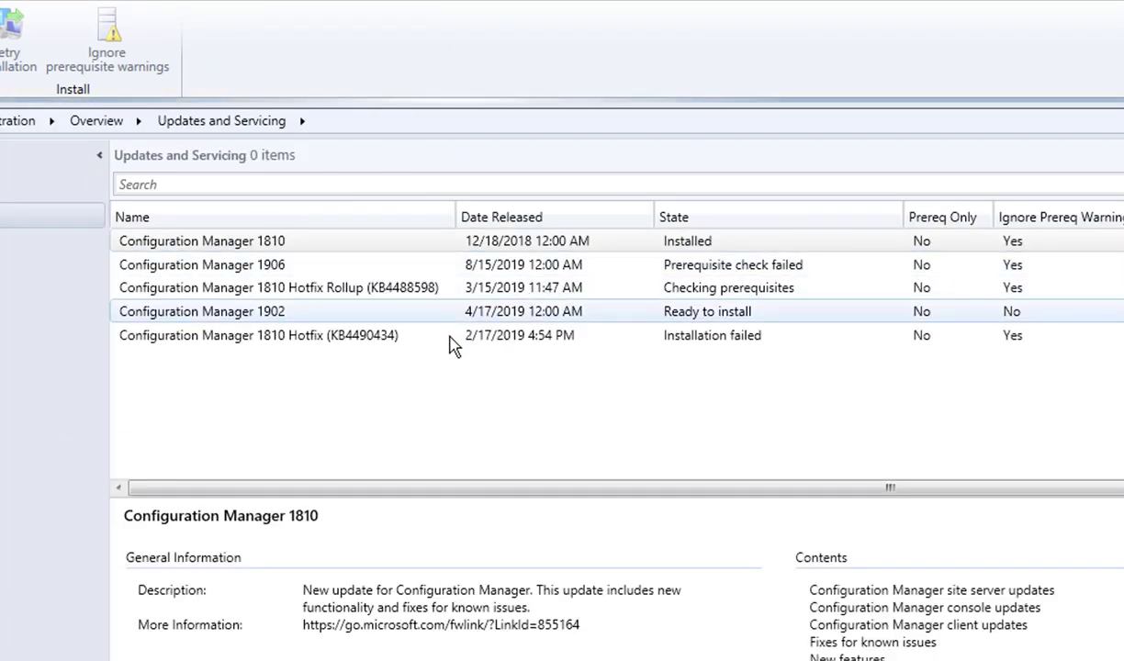
{"action": "left_click", "coordinate": [450, 338]}
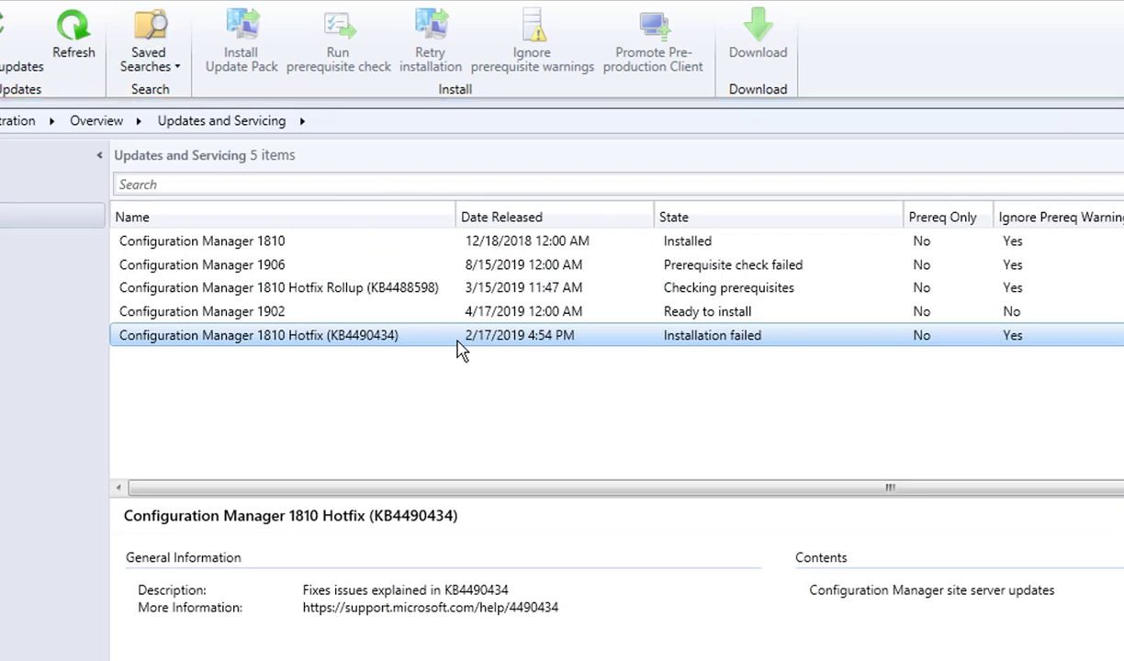
{"action": "right_click", "coordinate": [457, 342]}
Refresh the update list and check the actions offered for the Configuration Manager 1810 Hotfix (KB4490434) again.
{"action": "left_click", "coordinate": [81, 53]}
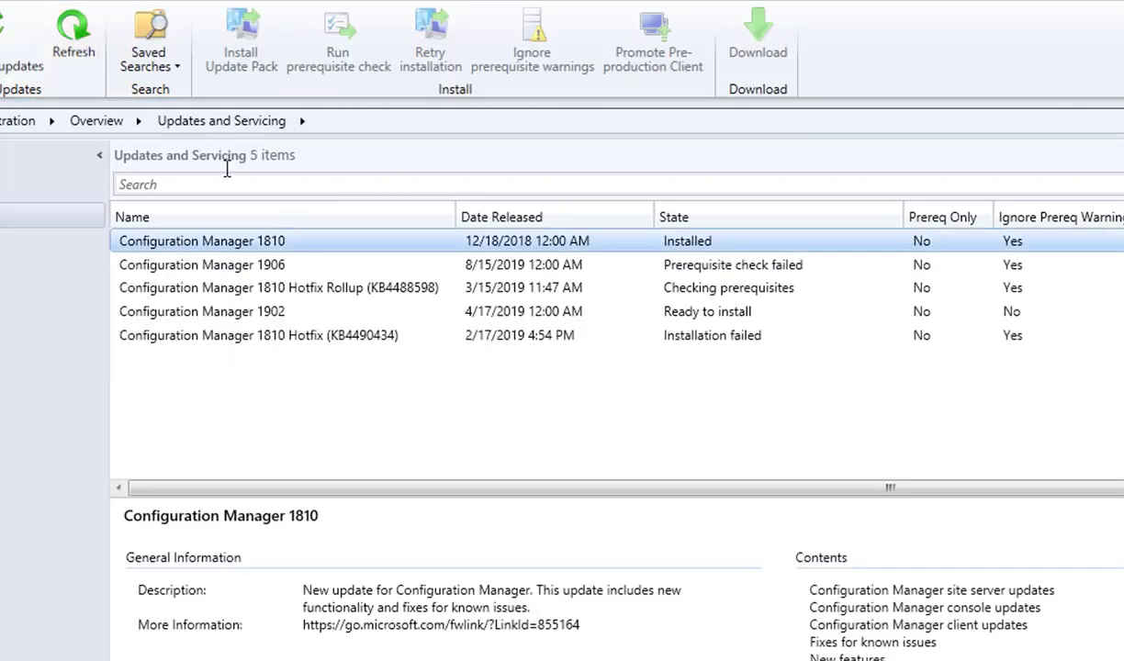
{"action": "left_click", "coordinate": [81, 50]}
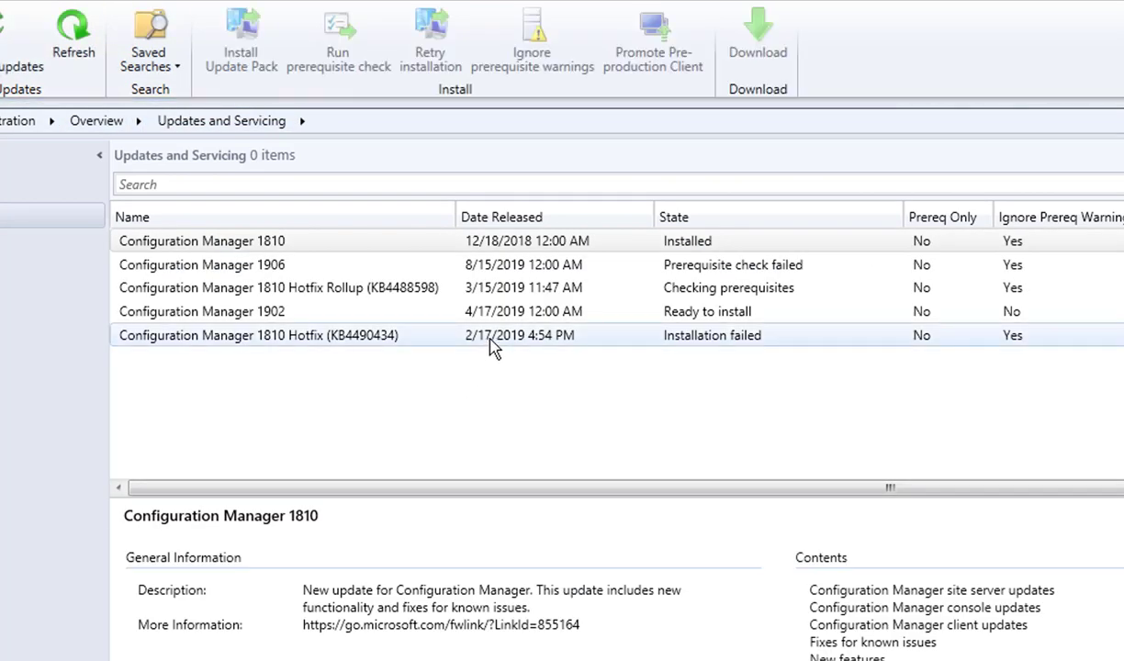
{"action": "left_click", "coordinate": [492, 345]}
{"action": "right_click", "coordinate": [493, 346]}
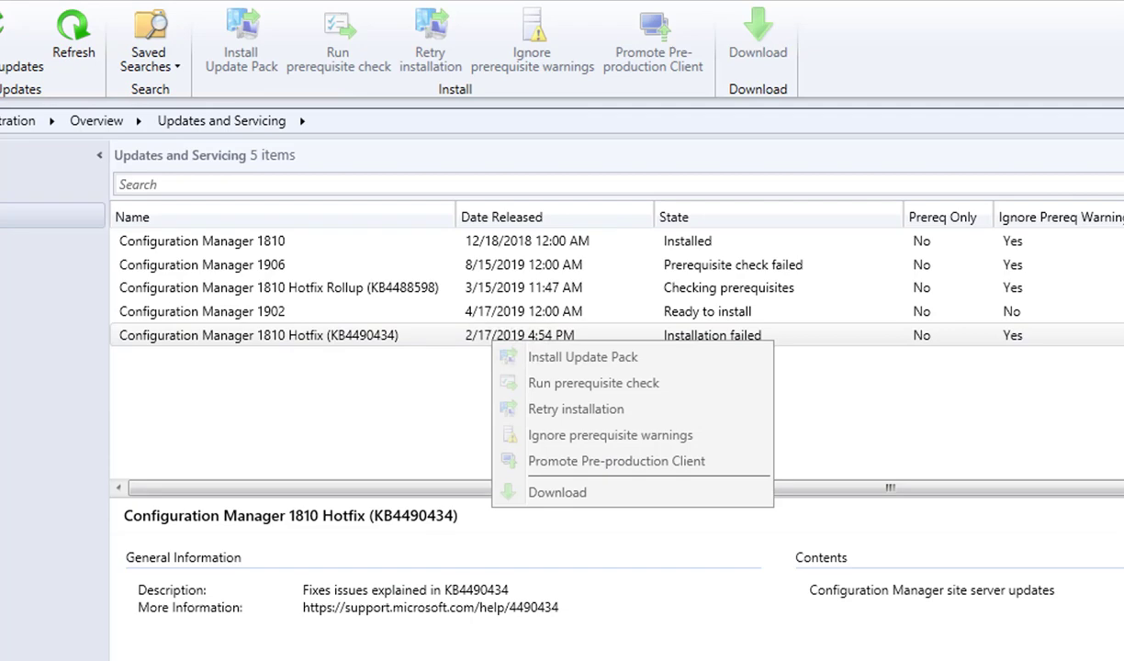
{"action": "key", "text": "Escape"}
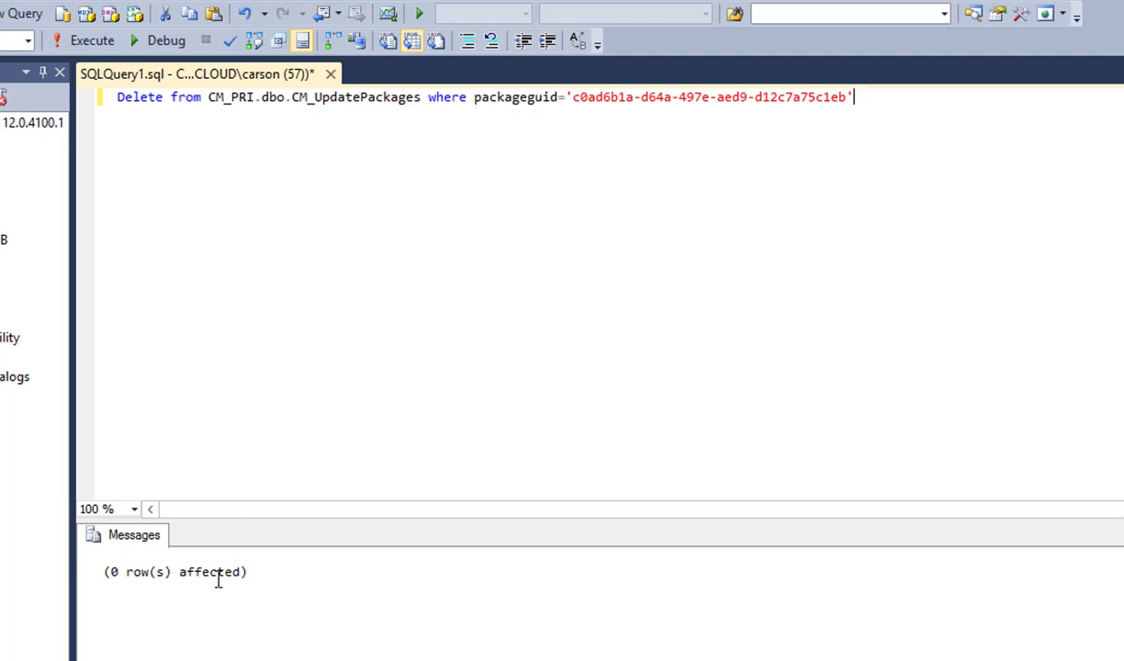
Switch to the SQL query, set its PackageGuid to 'C0AD6B1A-D64A-497E-AE9D-D12C7A75C1EB', execute the delete statement and check the GUID.
{"action": "left_click", "coordinate": [253, 572]}
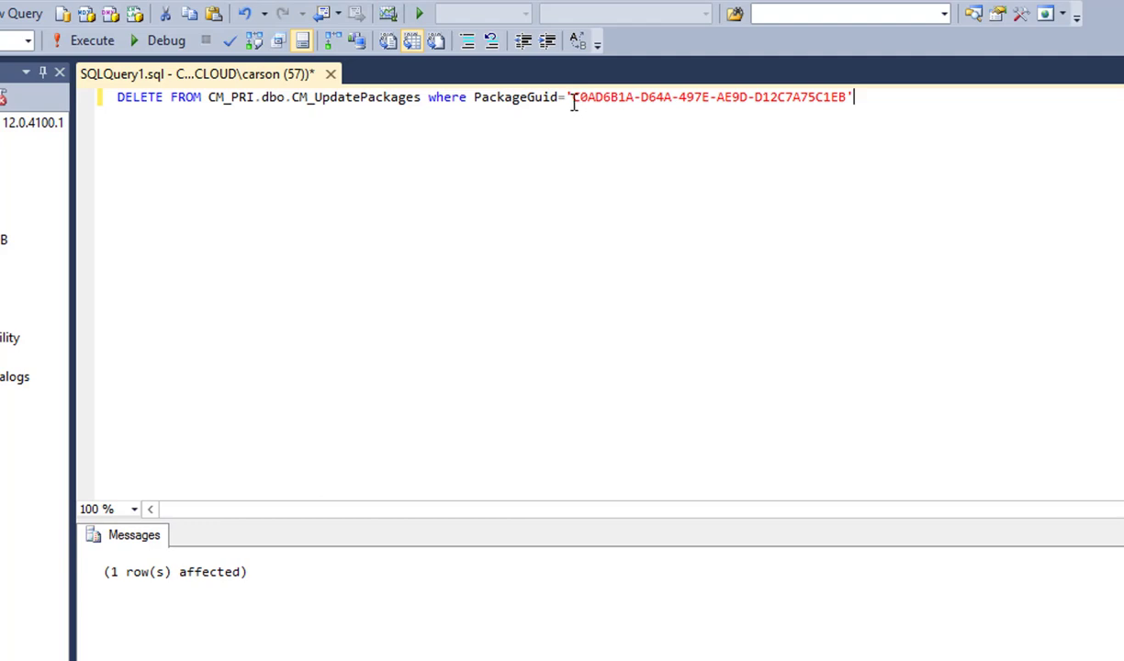
{"action": "left_click_drag", "start_coordinate": [572, 101], "coordinate": [863, 103]}
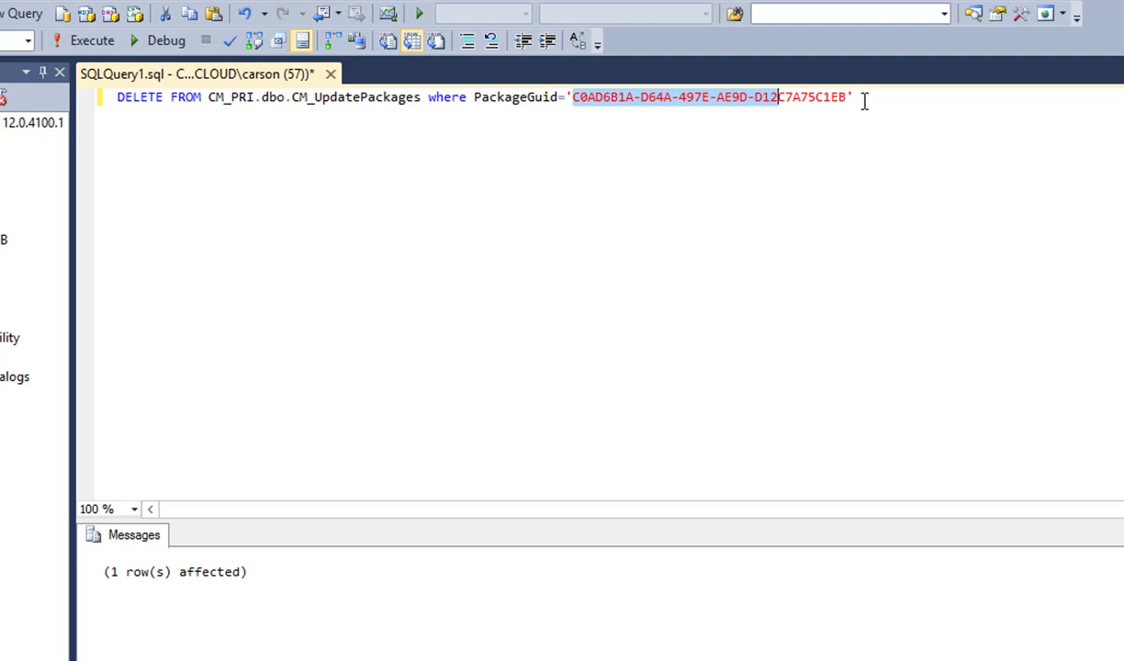
{"action": "left_click", "coordinate": [863, 103]}
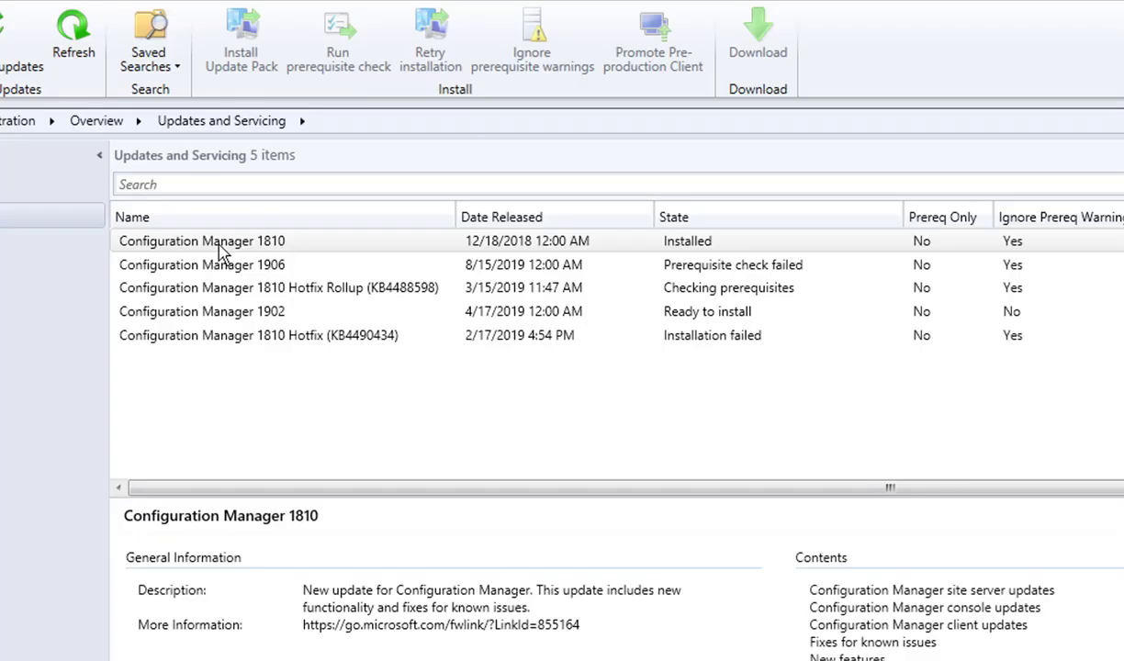
Return to the Configuration Manager console, refresh the Updates and Servicing list and review its entries, including the Hotfix Rollup (KB4488598).
{"action": "left_click", "coordinate": [75, 68]}
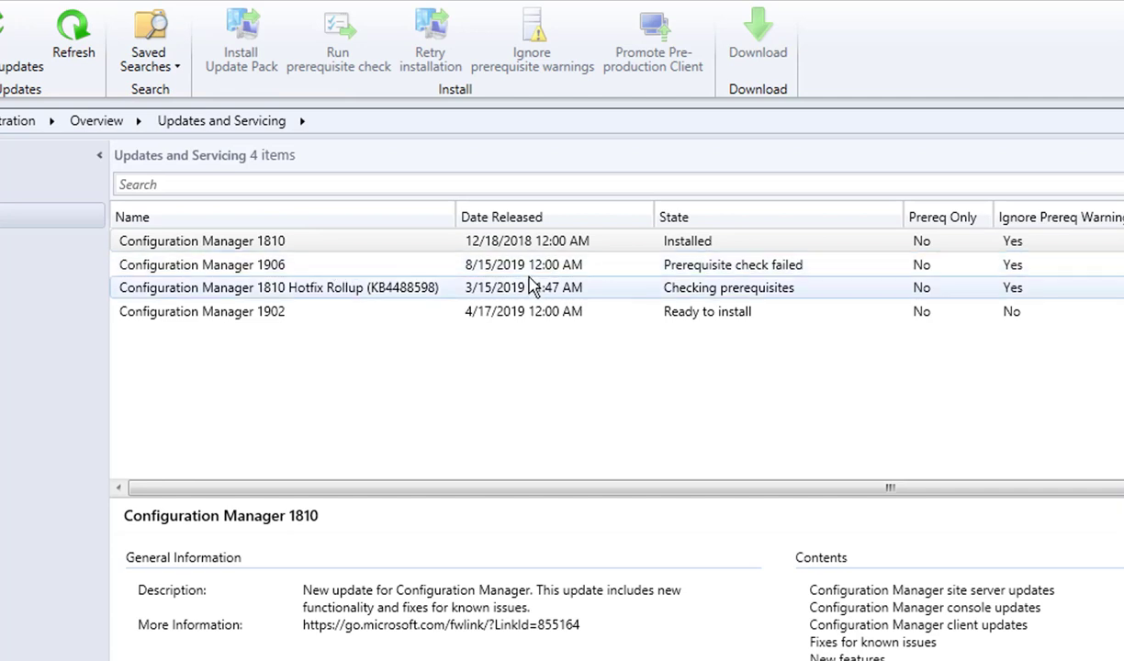
{"action": "left_click", "coordinate": [397, 292]}
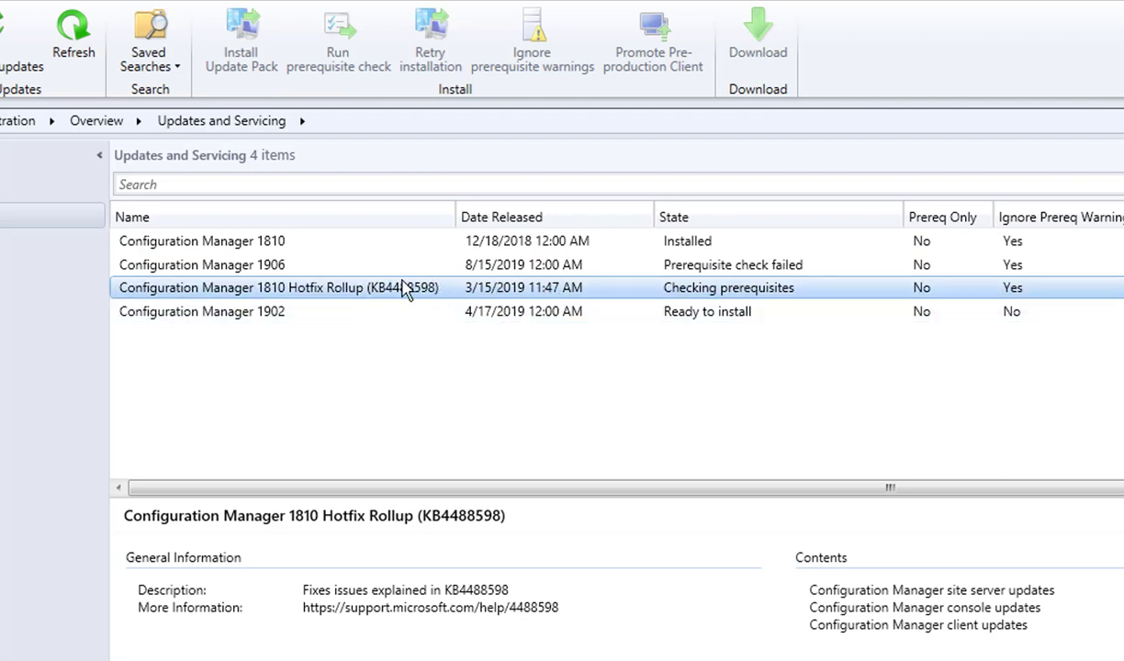
{"action": "left_click", "coordinate": [280, 314]}
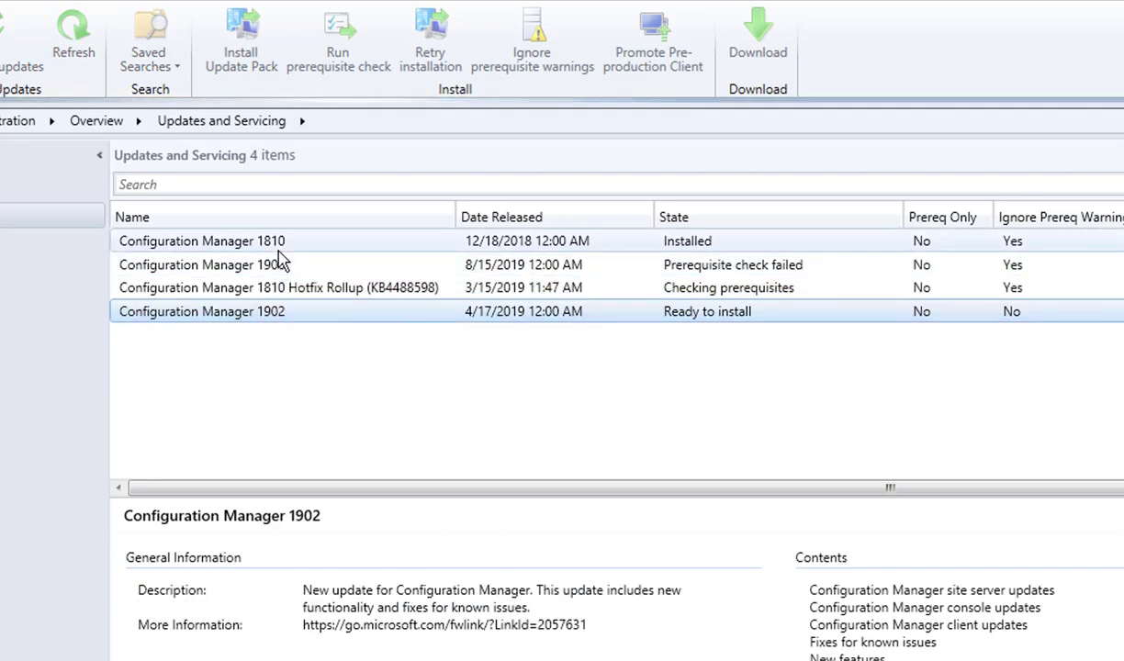
{"action": "left_click", "coordinate": [278, 243]}
{"action": "left_click", "coordinate": [304, 295]}
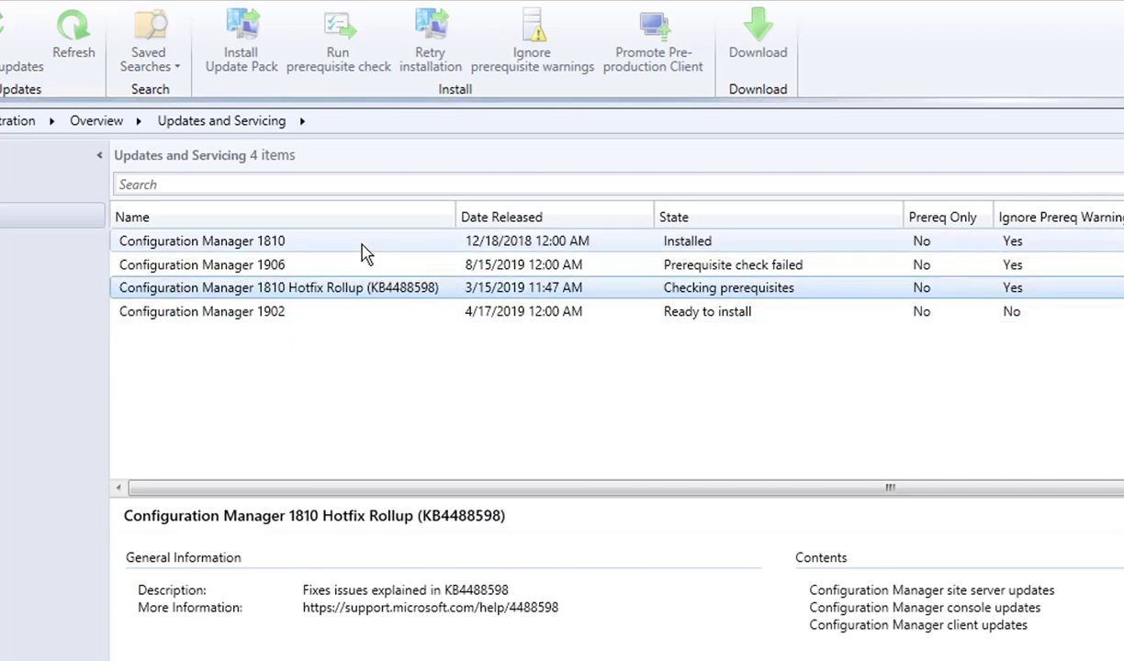
{"action": "left_click", "coordinate": [359, 243]}
{"action": "left_click", "coordinate": [354, 291]}
{"action": "left_click", "coordinate": [88, 41]}
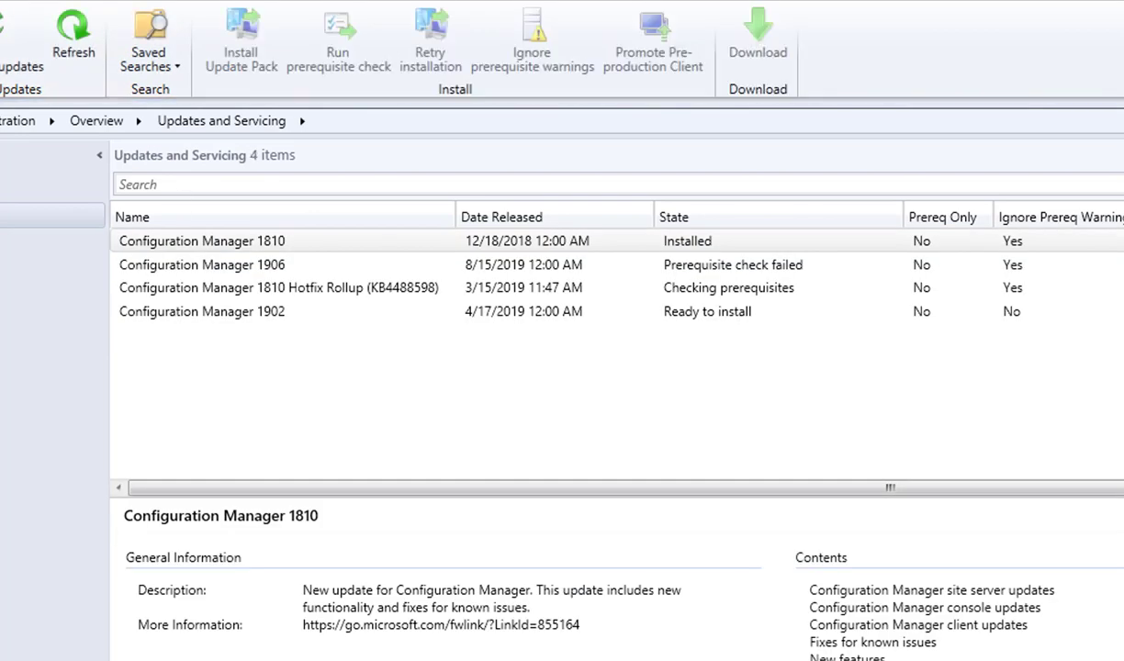
Open Computer Management on the server and display its Services list.
{"action": "key", "text": "alt+Tab"}
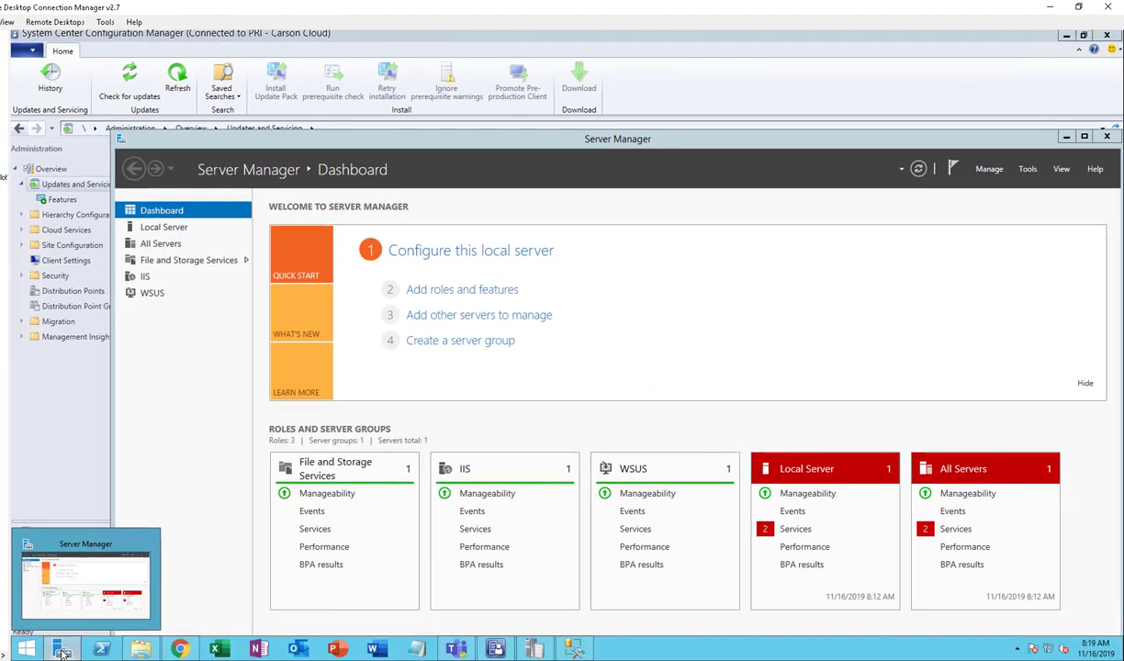
{"action": "right_click", "coordinate": [62, 649]}
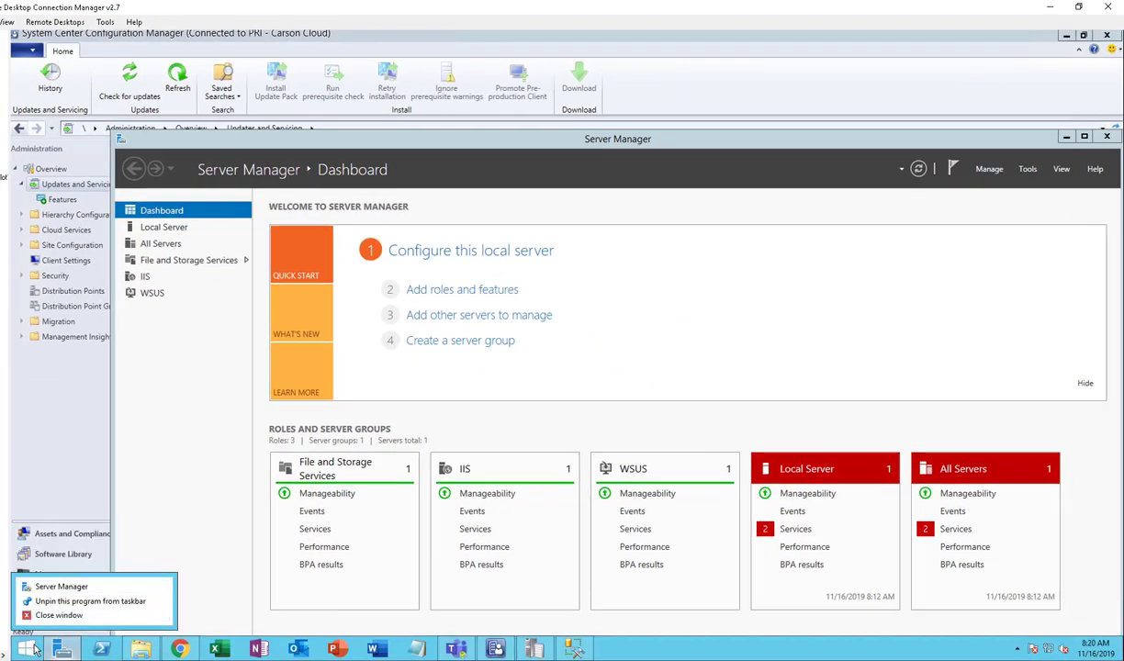
{"action": "left_click", "coordinate": [38, 616]}
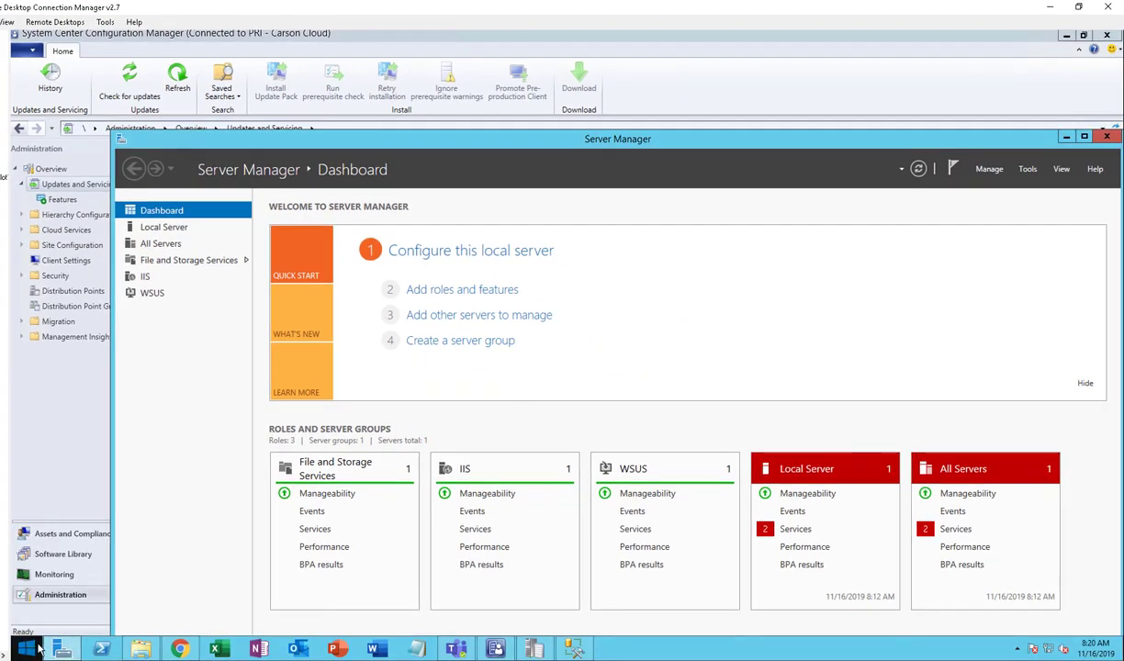
{"action": "right_click", "coordinate": [39, 647]}
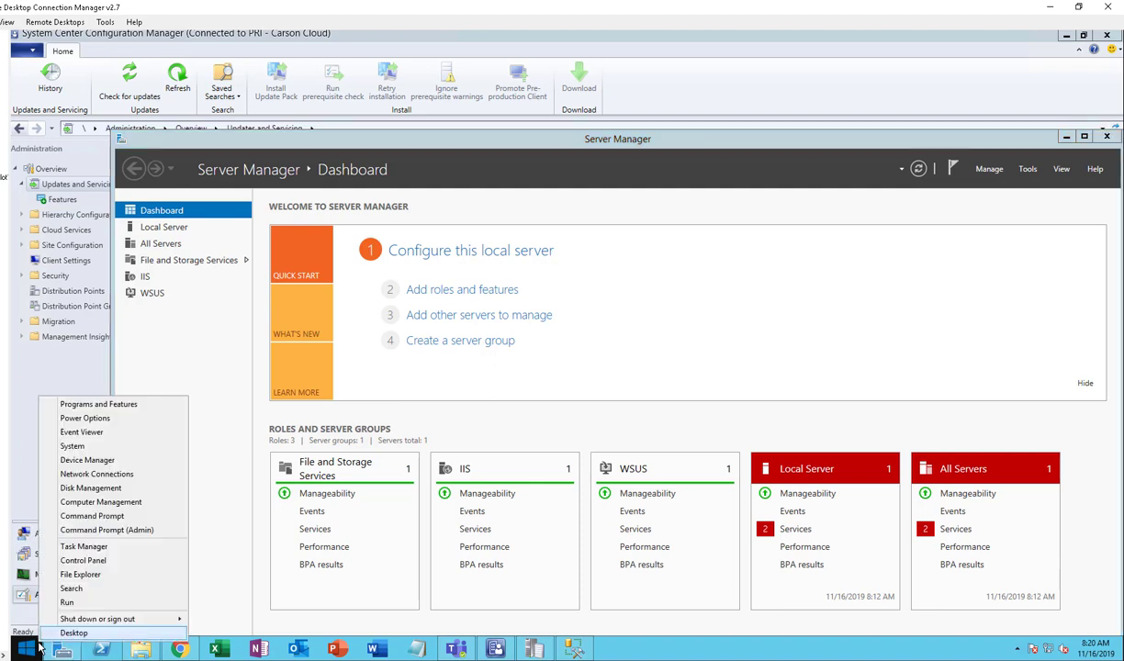
{"action": "left_click", "coordinate": [124, 503]}
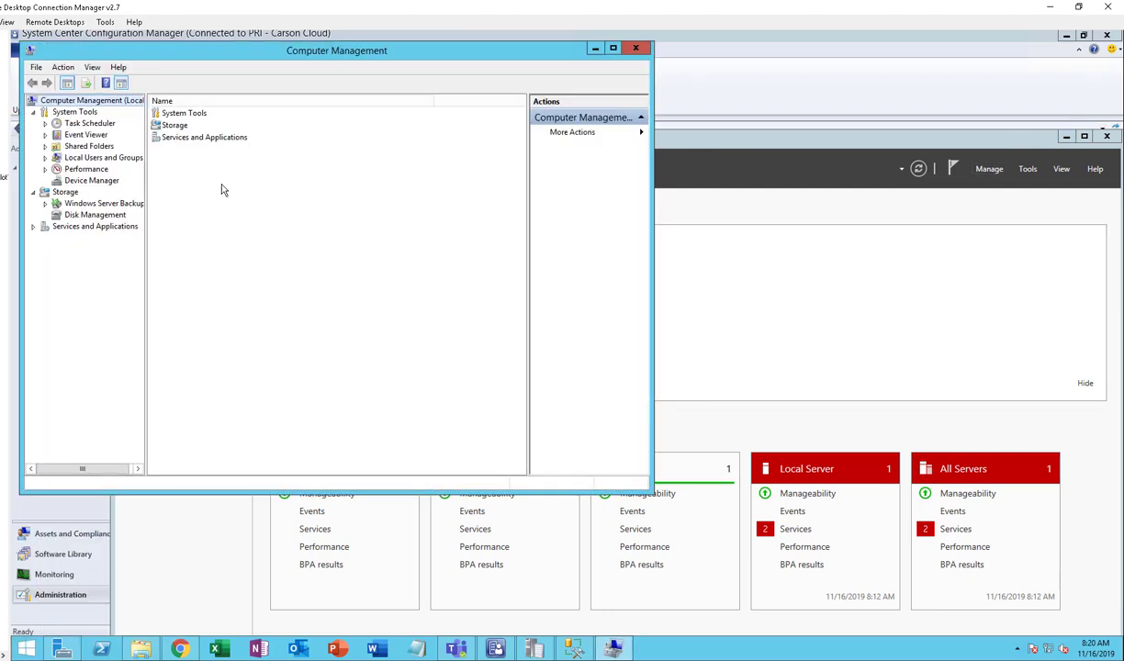
{"action": "left_click", "coordinate": [96, 225]}
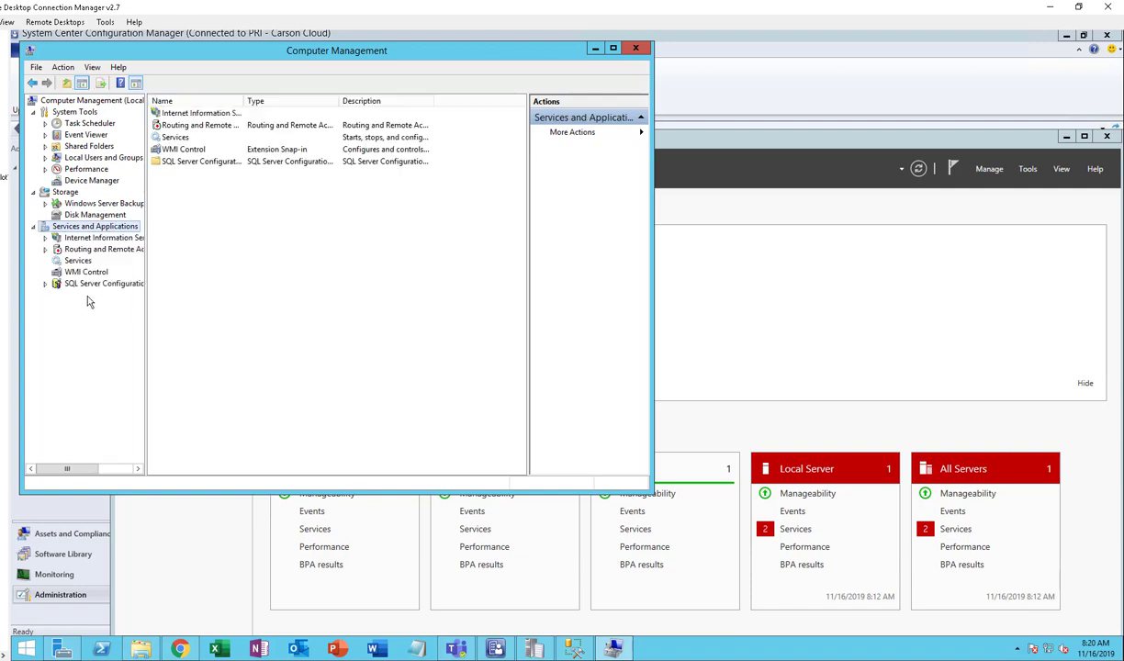
{"action": "left_click", "coordinate": [81, 262]}
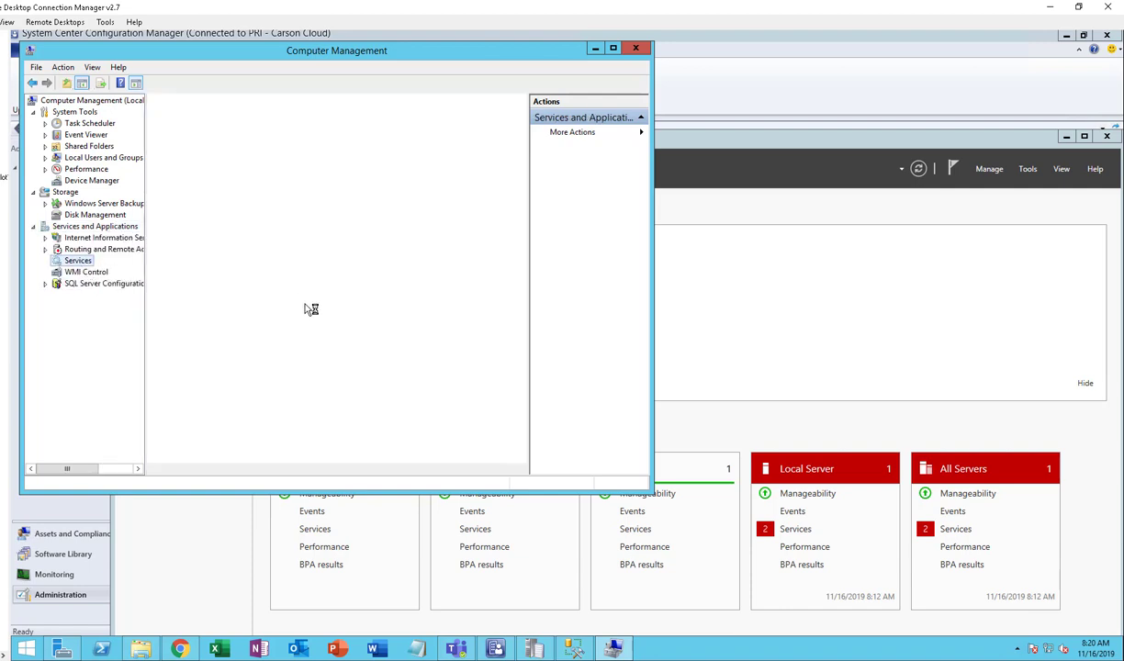
Find the SMS_EXECUTIVE service, restart it and minimize Computer Management.
{"action": "left_click", "coordinate": [312, 336]}
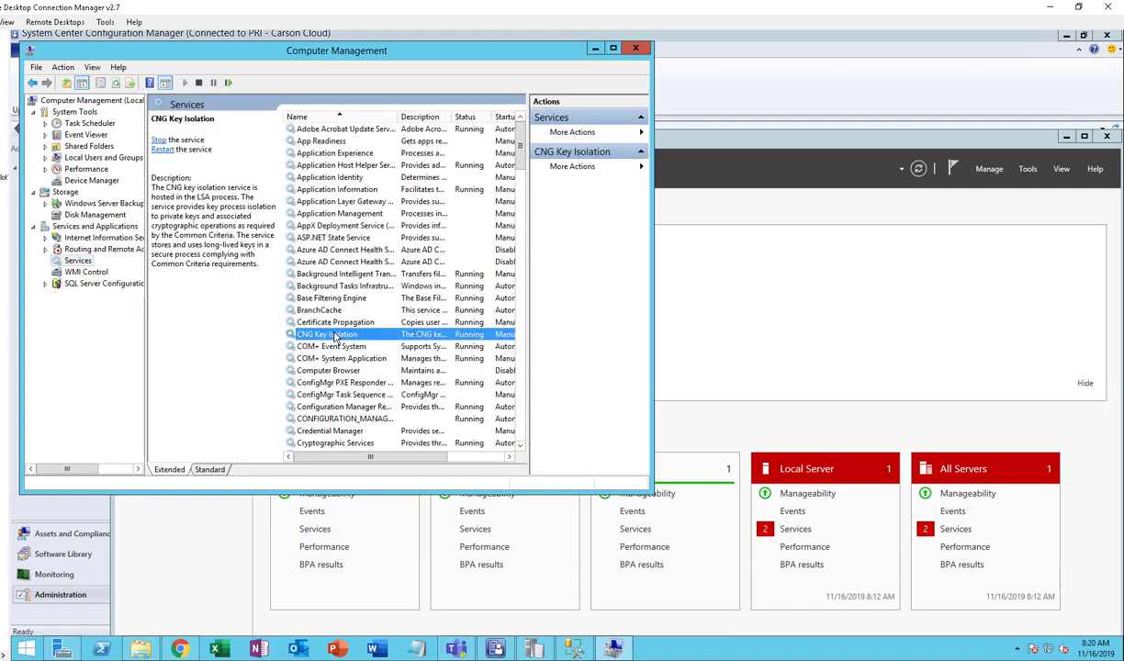
{"action": "type", "text": "sms"}
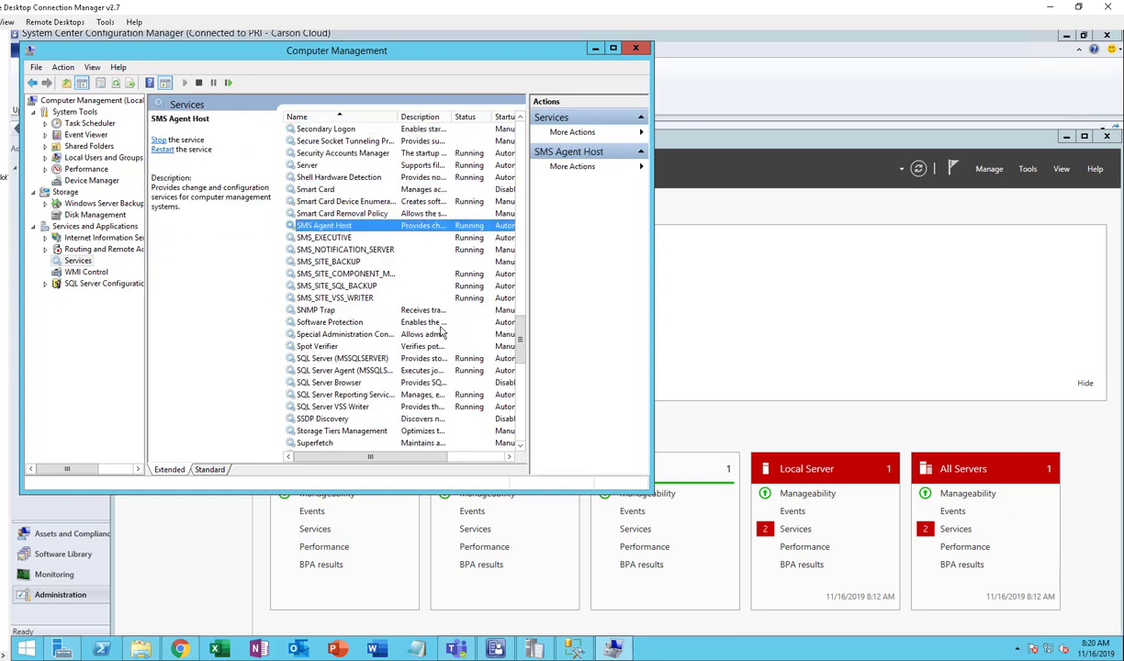
{"action": "left_click", "coordinate": [347, 238]}
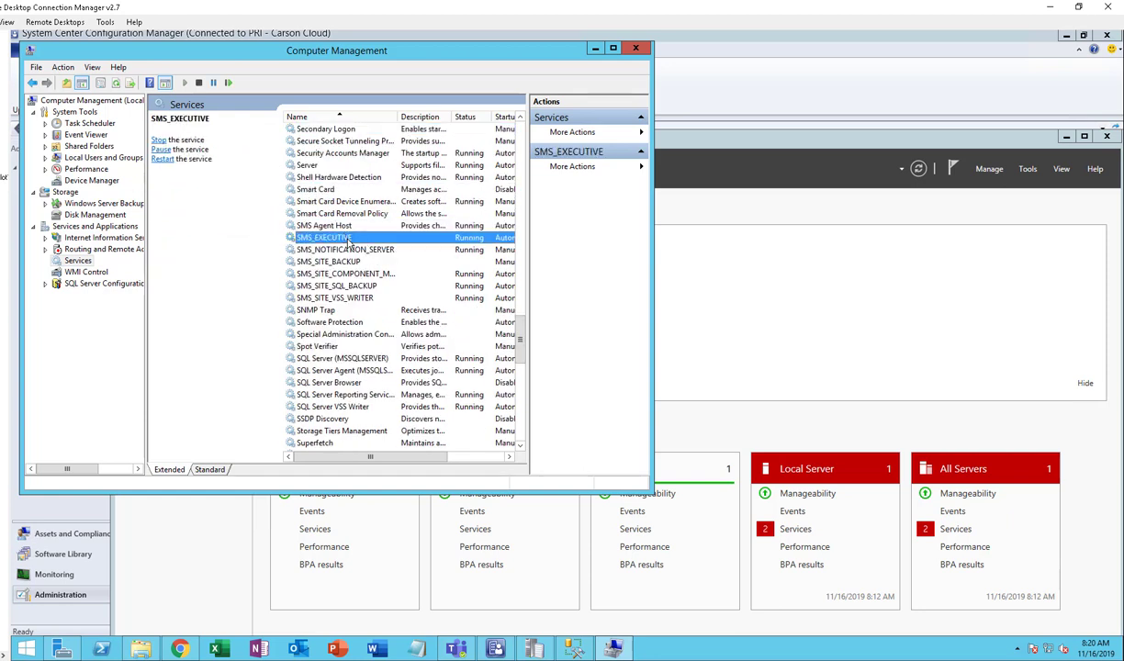
{"action": "right_click", "coordinate": [349, 241]}
{"action": "left_click", "coordinate": [399, 305]}
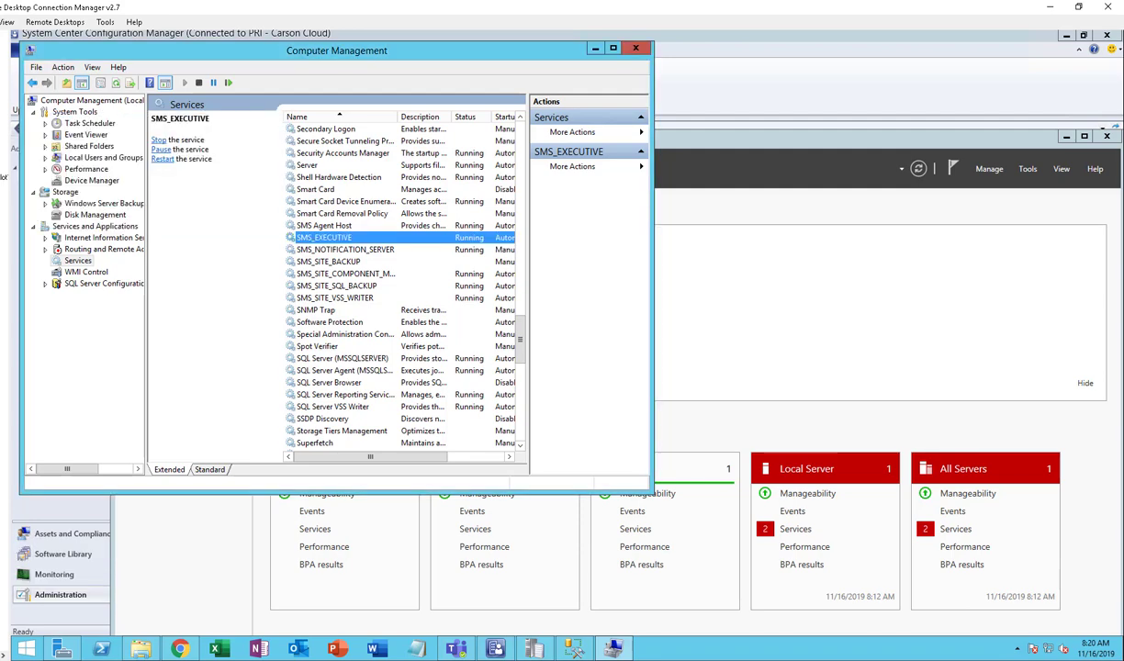
{"action": "left_click", "coordinate": [595, 47]}
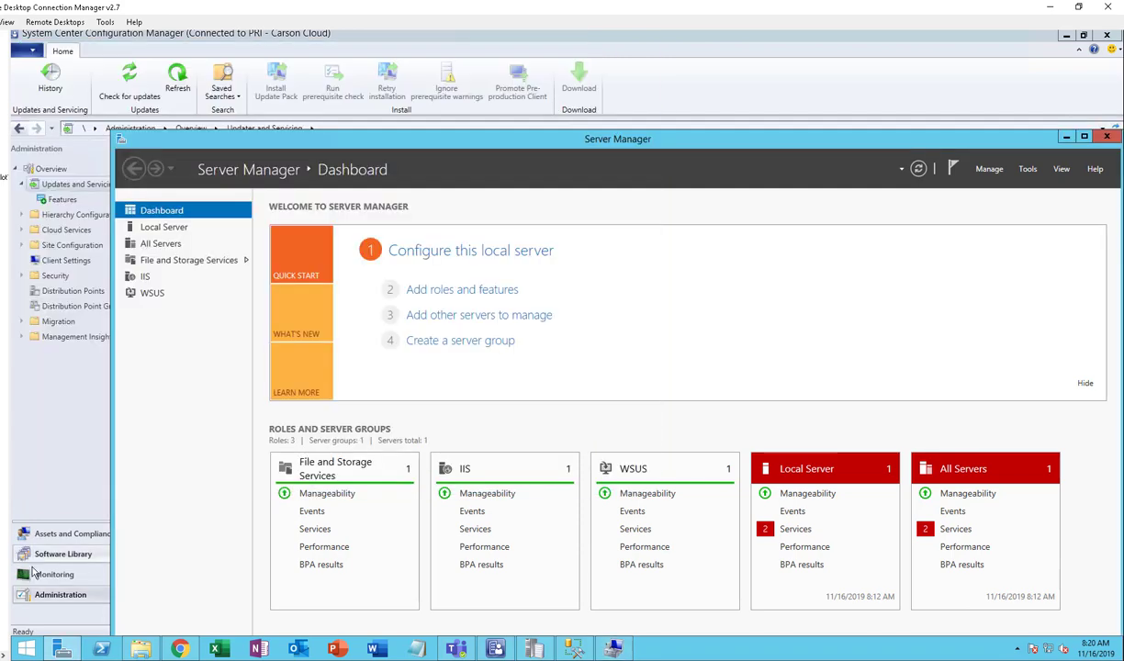
Switch to the Configuration Manager console, refresh the update list and check the actions available for the 1810 Hotfix Rollup (KB4488598).
{"action": "left_click", "coordinate": [60, 604]}
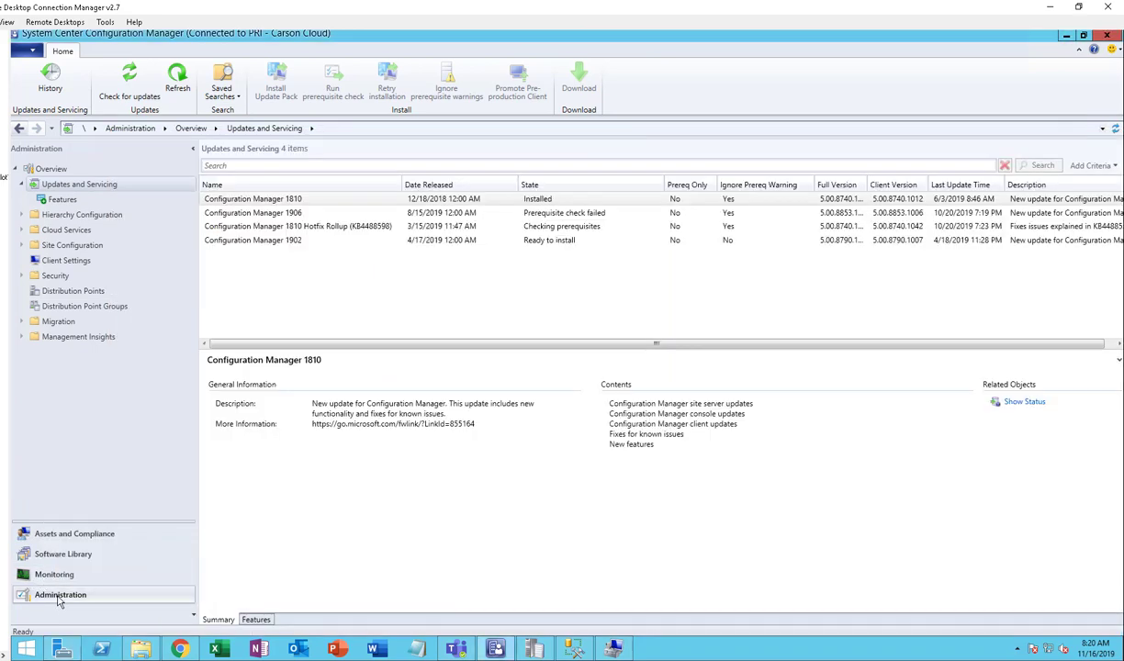
{"action": "left_click", "coordinate": [177, 78]}
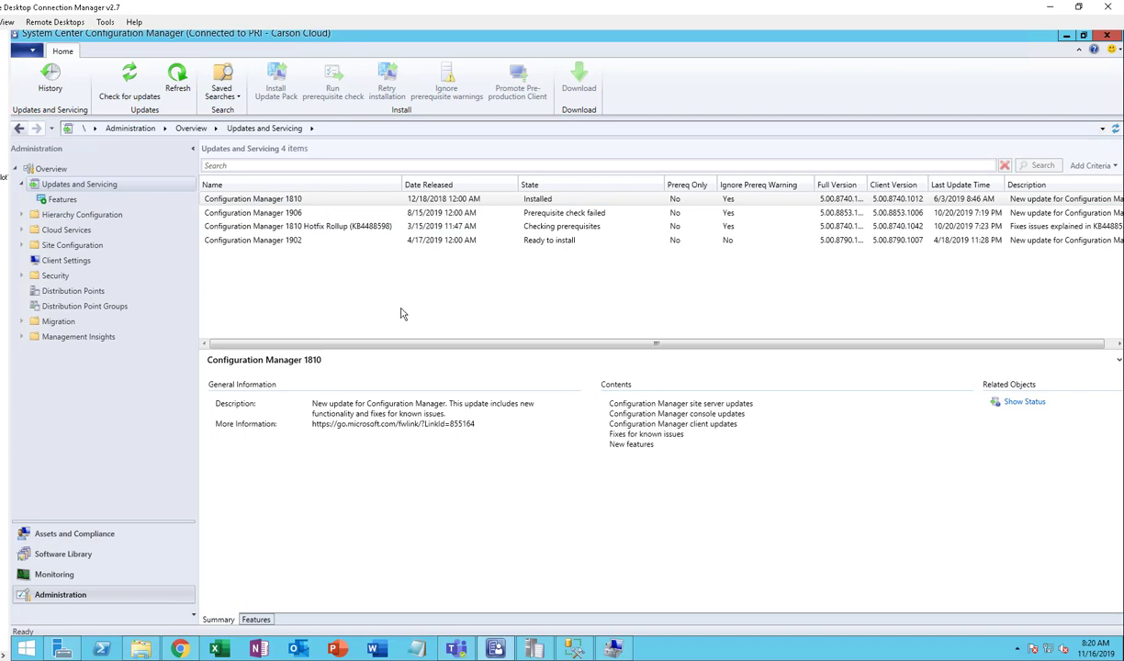
{"action": "left_click", "coordinate": [382, 230]}
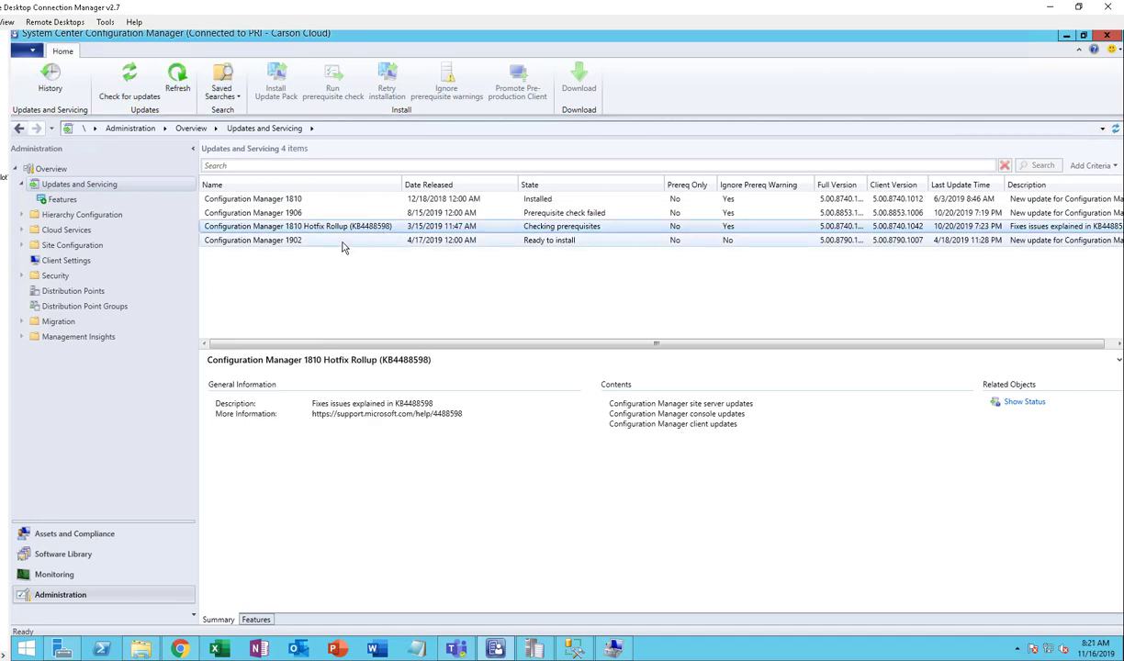
{"action": "left_click", "coordinate": [308, 213]}
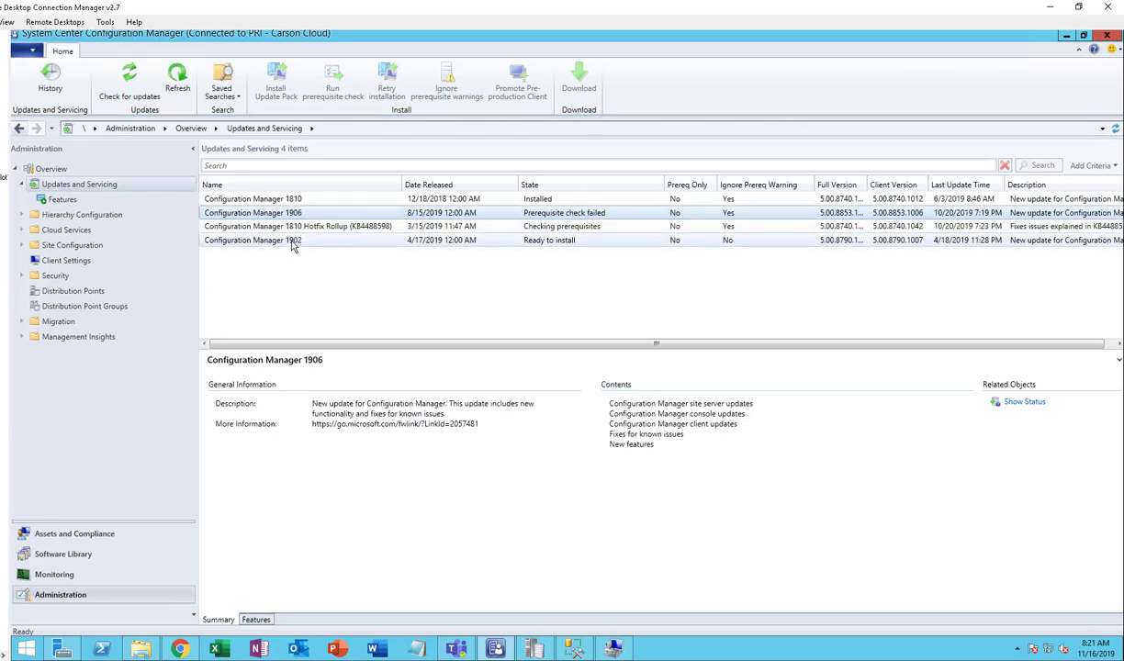
{"action": "left_click", "coordinate": [292, 240]}
{"action": "left_click", "coordinate": [317, 227]}
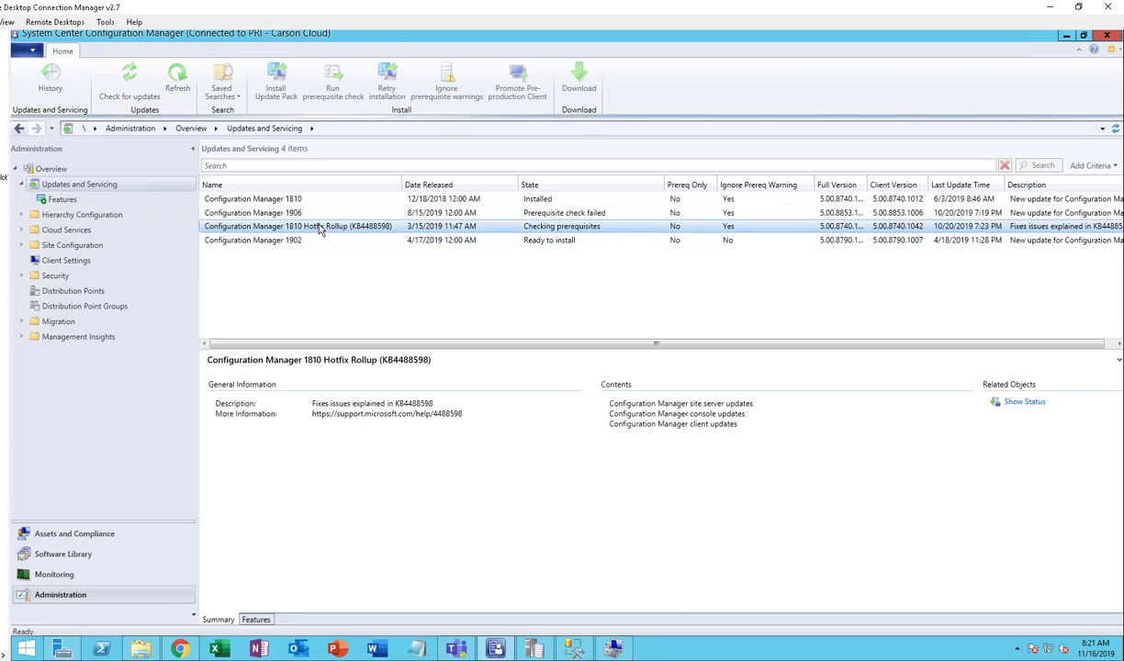
{"action": "right_click", "coordinate": [320, 228]}
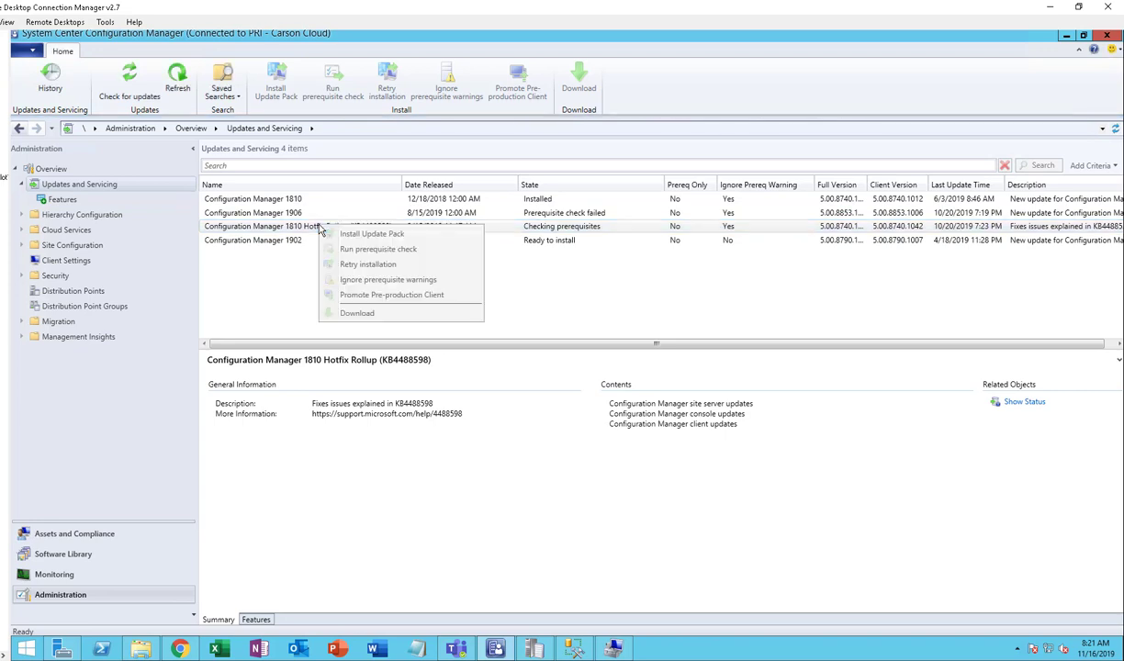
{"action": "left_click", "coordinate": [294, 226]}
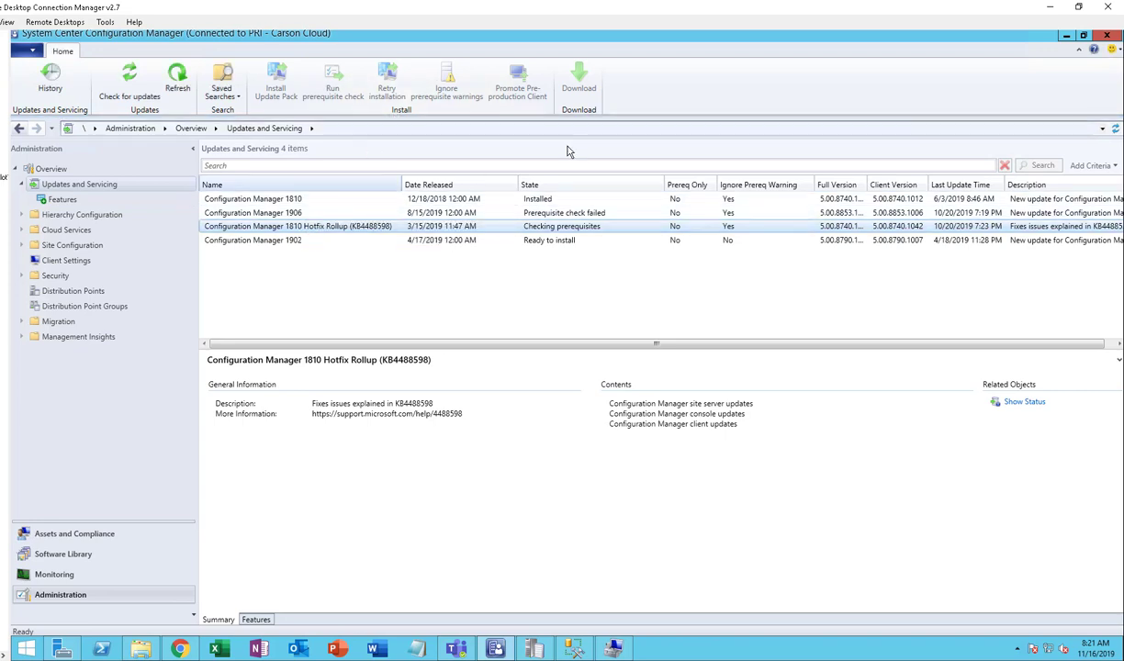
Download the Configuration Manager 1810 Hotfix (KB4490434), choosing to proceed with this older update pack and dismissing the update-check notice.
{"action": "left_click", "coordinate": [359, 213]}
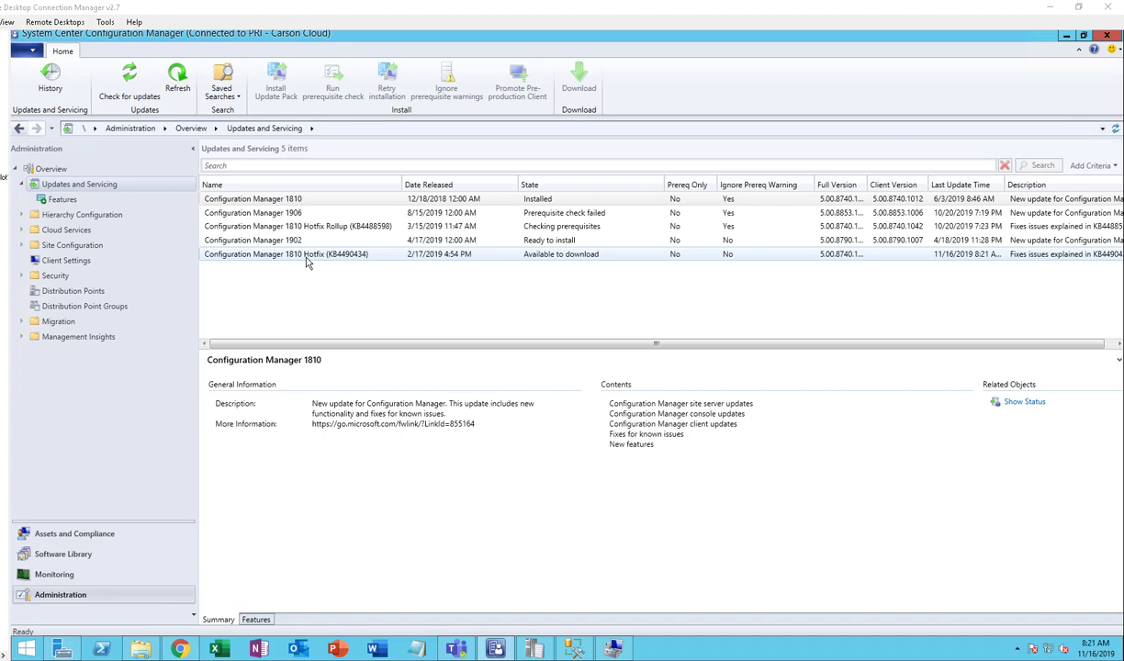
{"action": "left_click", "coordinate": [546, 256]}
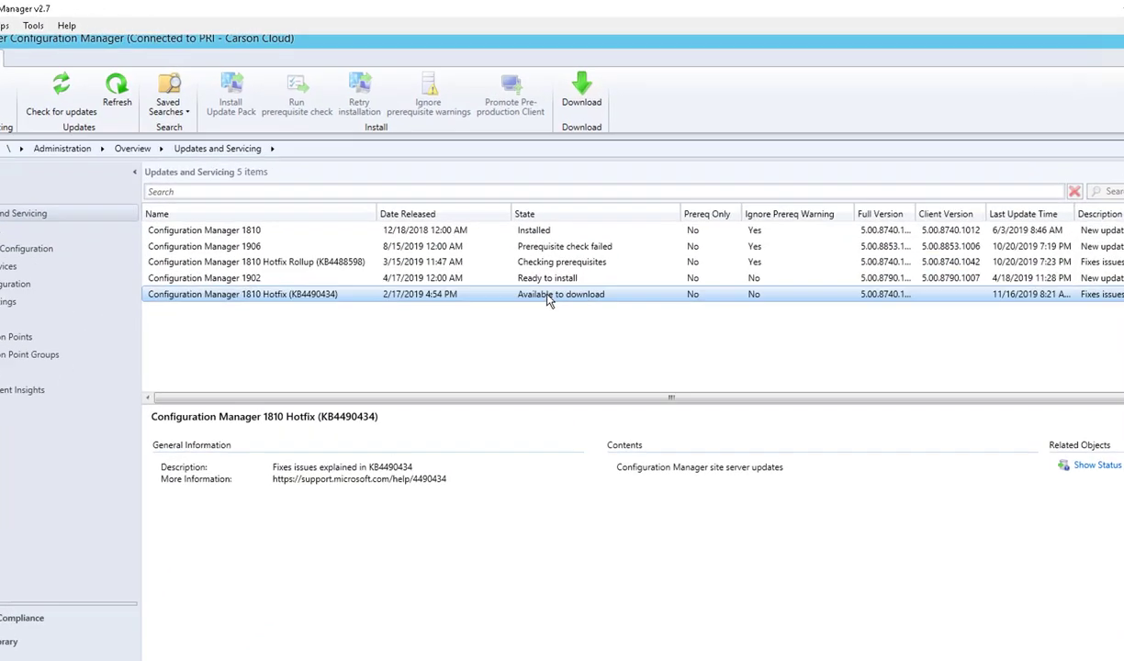
{"action": "right_click", "coordinate": [549, 297]}
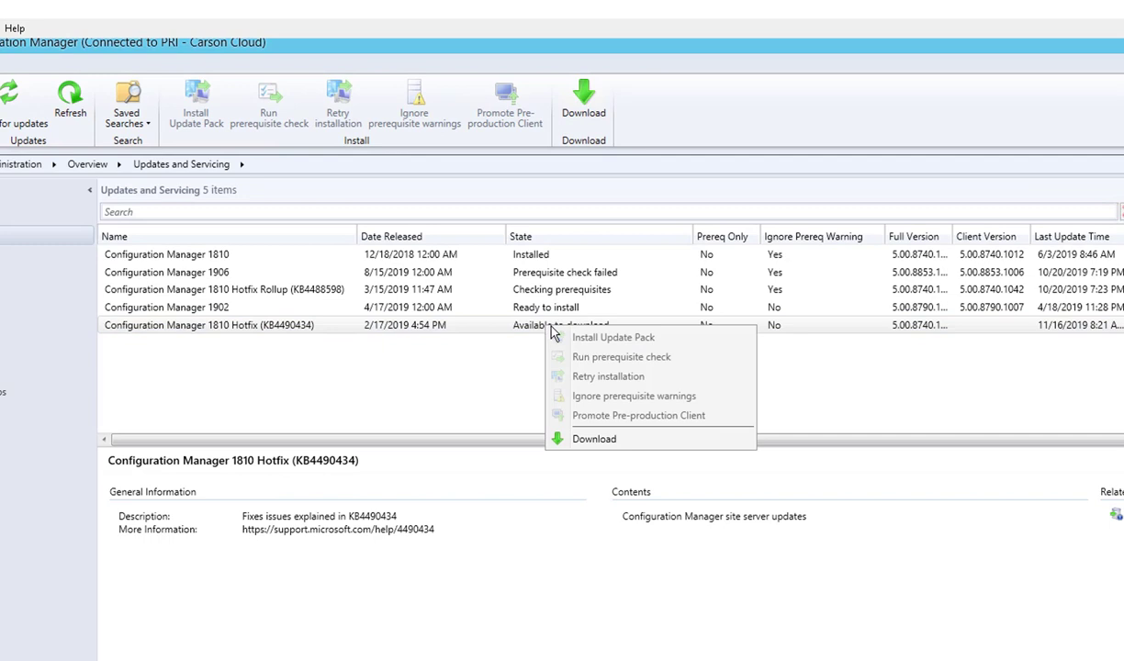
{"action": "left_click", "coordinate": [603, 441]}
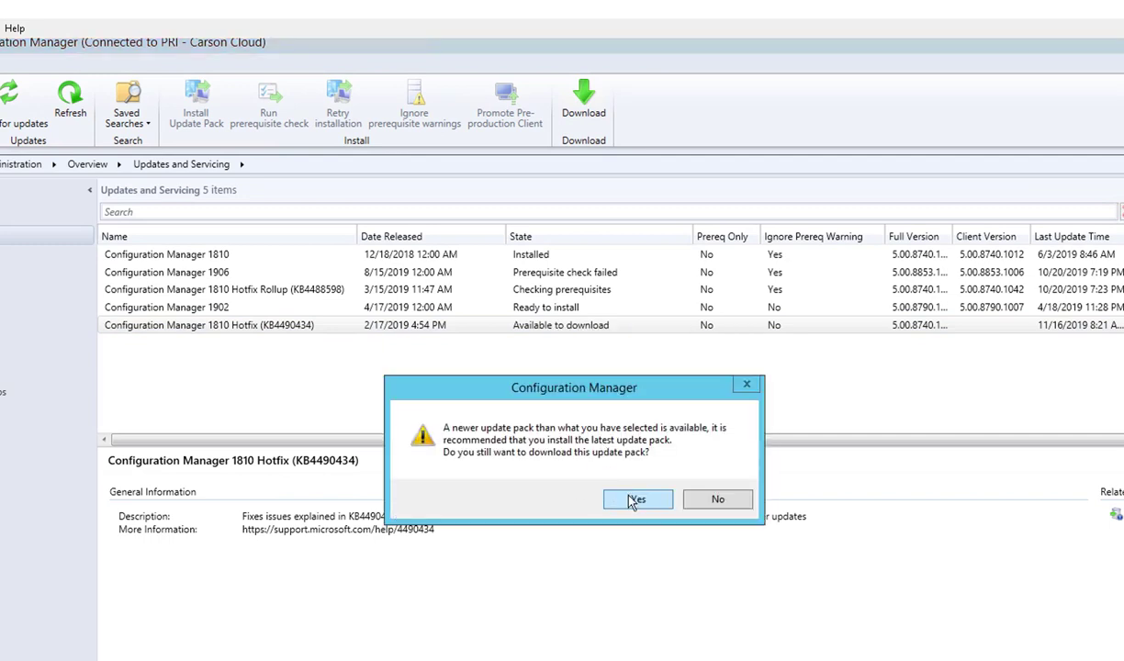
{"action": "left_click", "coordinate": [634, 500]}
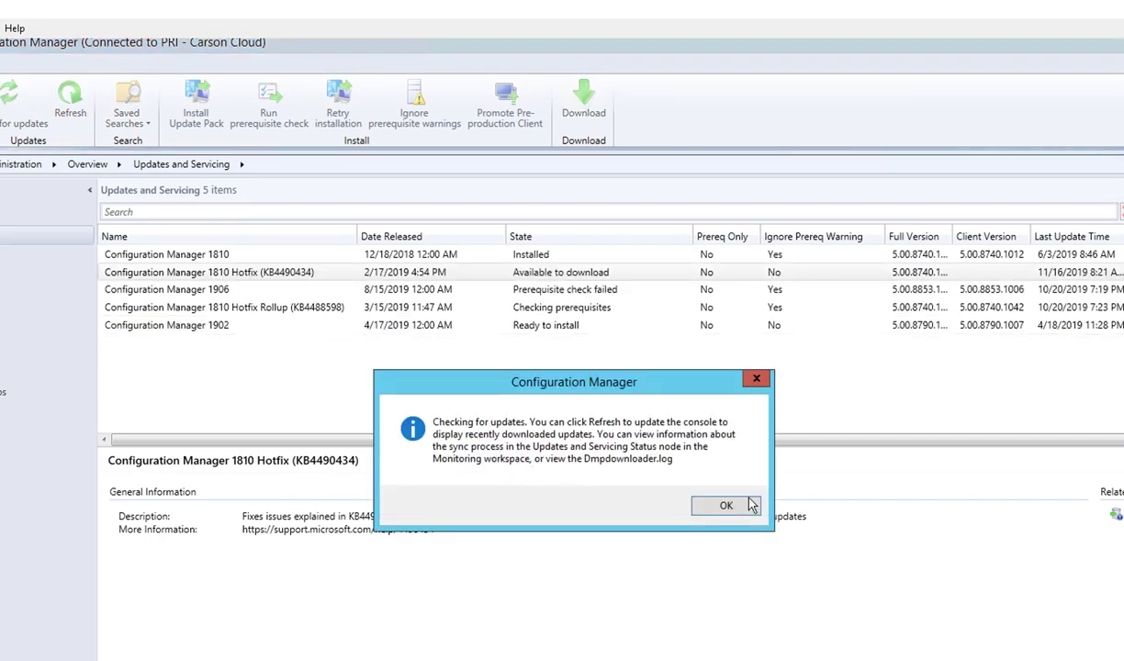
{"action": "left_click", "coordinate": [726, 506]}
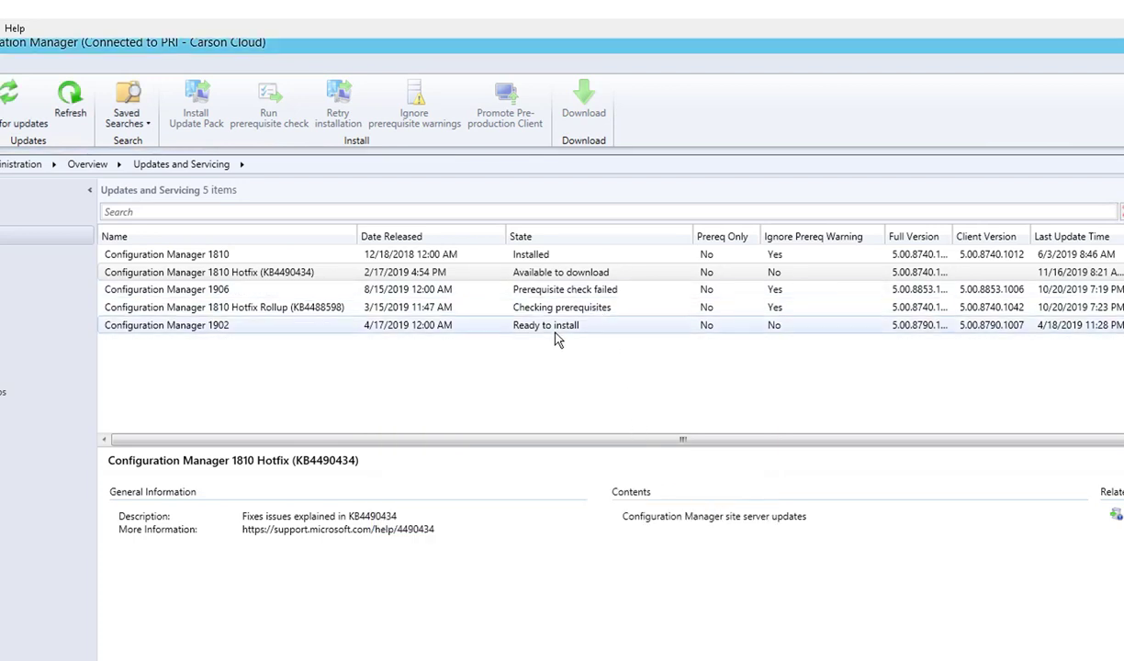
Refresh the Updates and Servicing list and show the status of the 1810 Hotfix (KB4490434).
{"action": "left_click", "coordinate": [354, 274]}
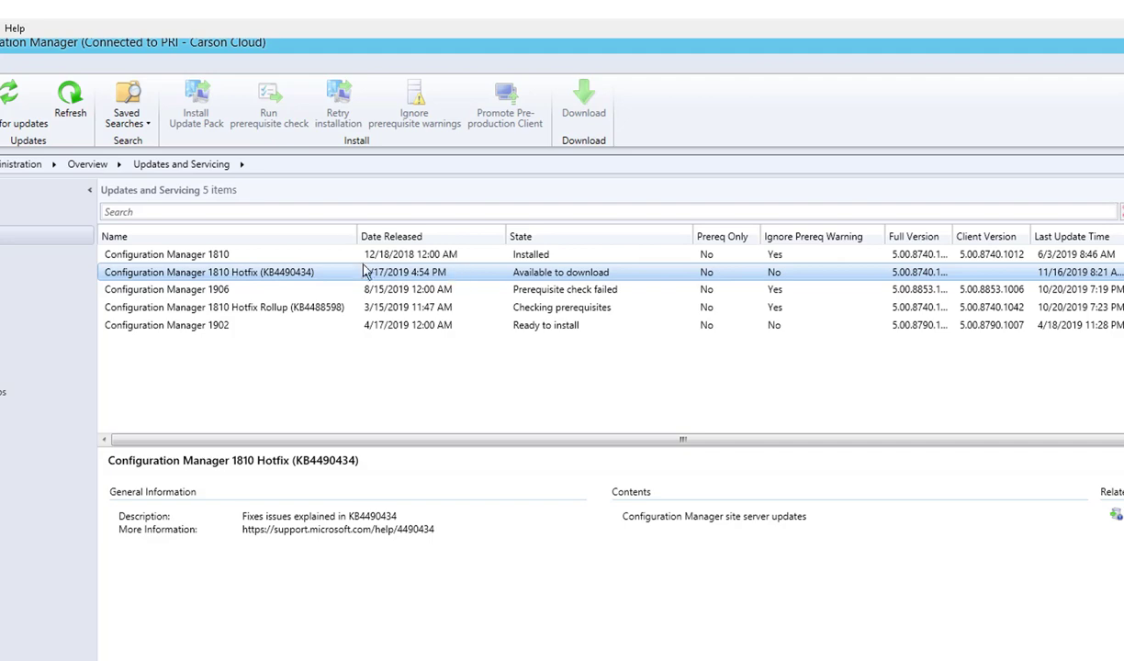
{"action": "left_click", "coordinate": [70, 103]}
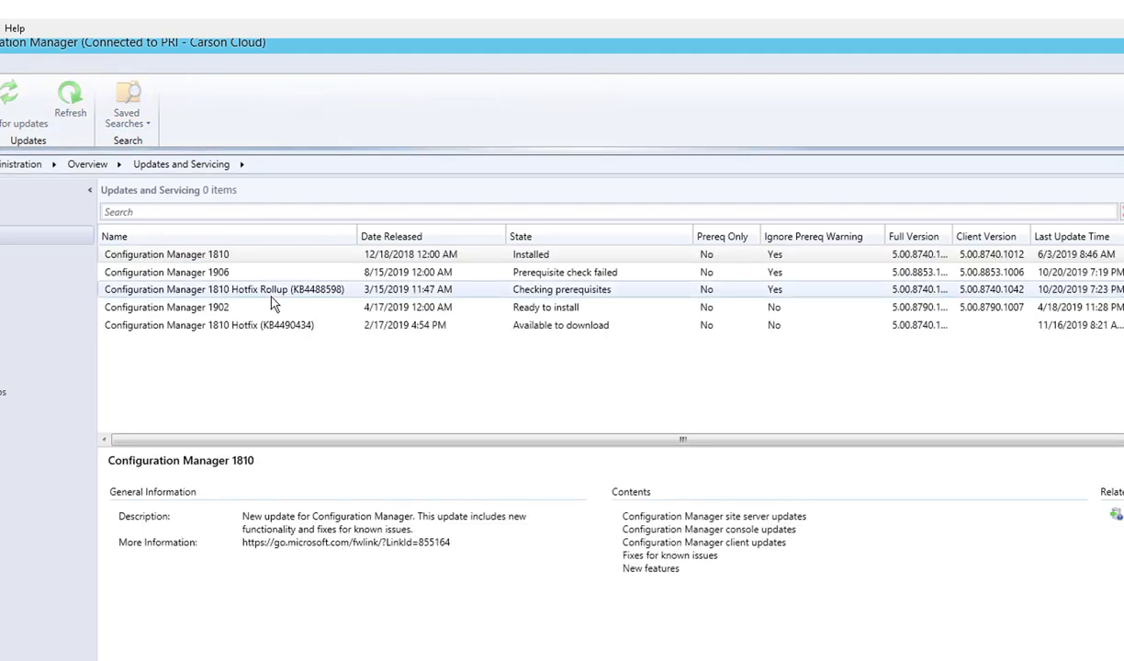
{"action": "left_click", "coordinate": [310, 331]}
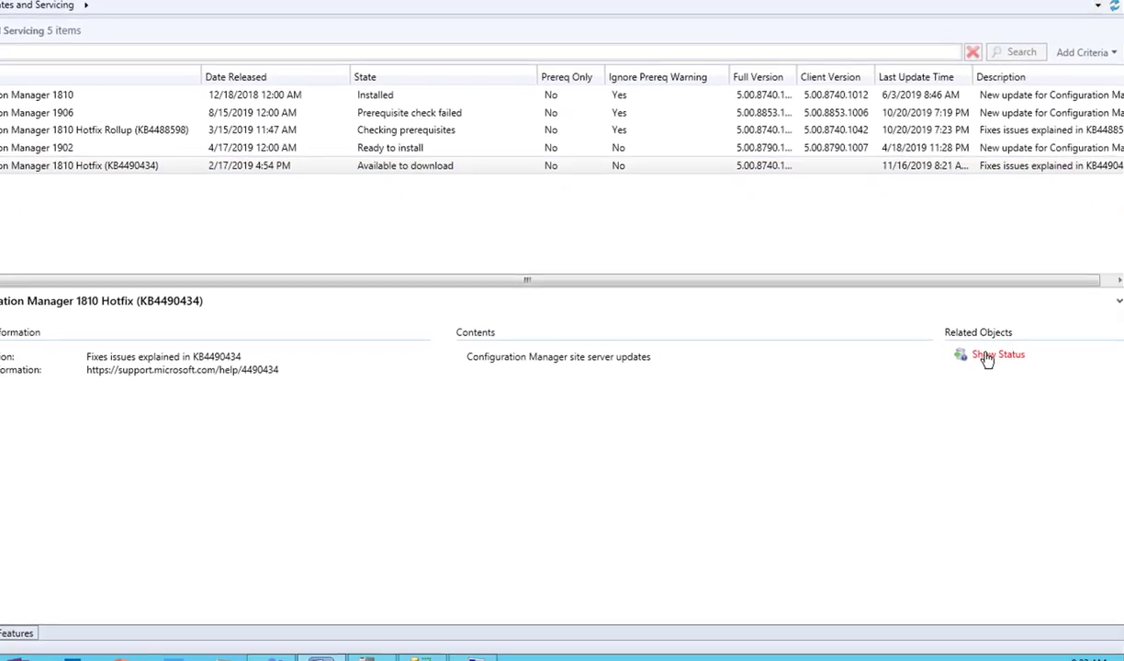
{"action": "left_click", "coordinate": [1122, 516]}
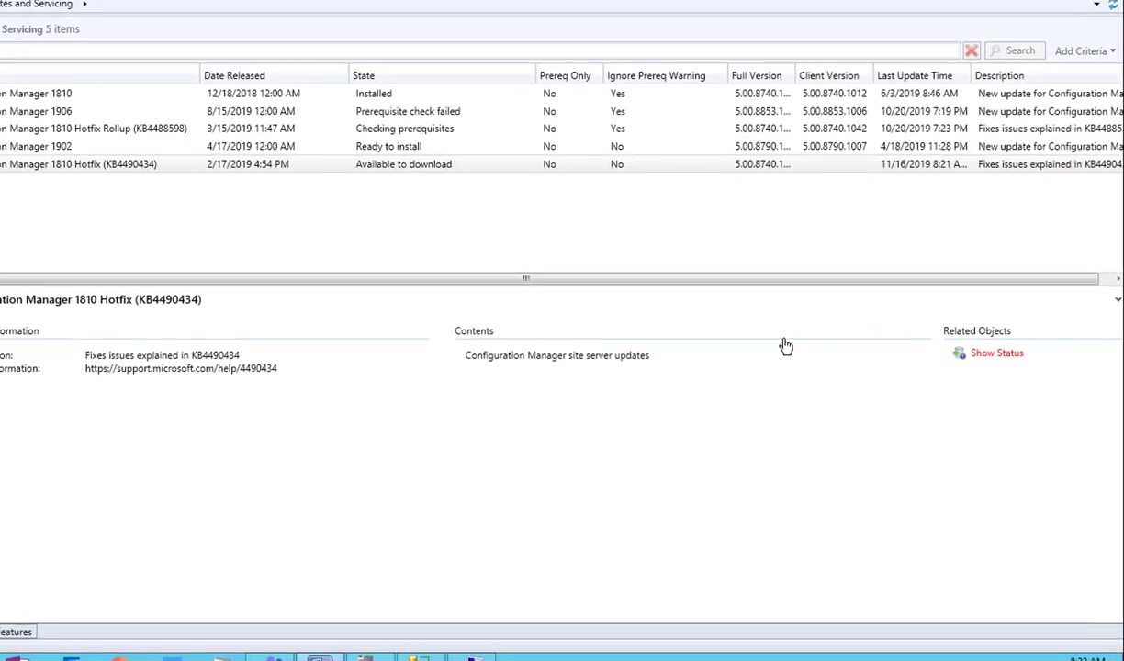
Open the hotfix's detailed installation status for site PRI and examine the Download, Replication and Post Installation phases.
{"action": "left_click", "coordinate": [443, 98]}
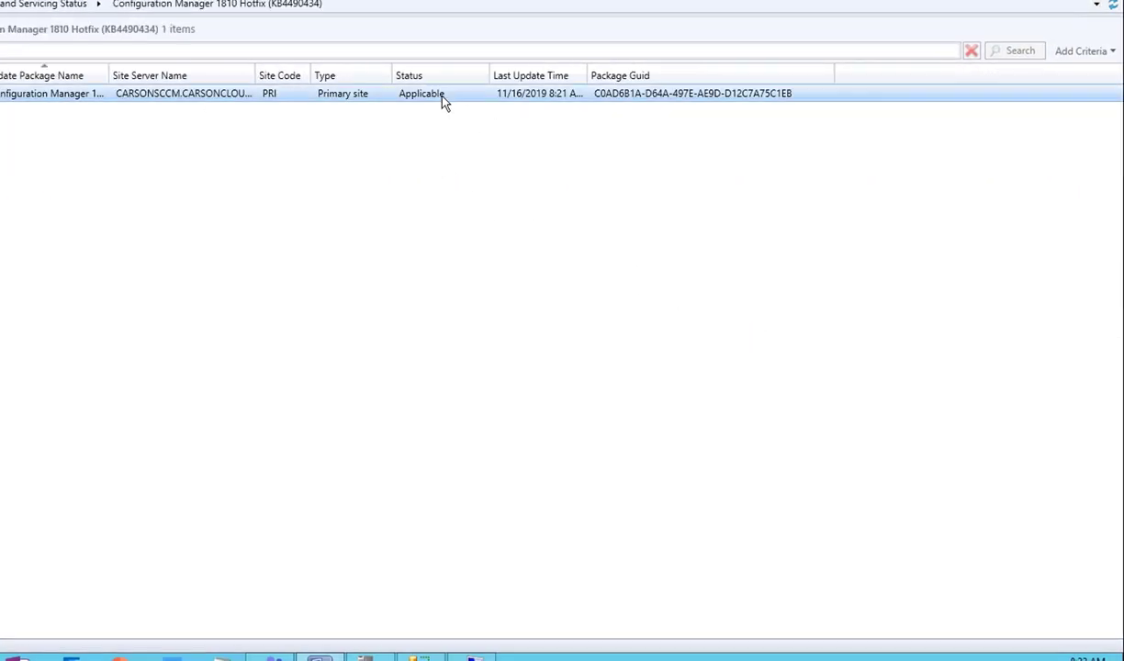
{"action": "right_click", "coordinate": [442, 99]}
{"action": "left_click", "coordinate": [474, 109]}
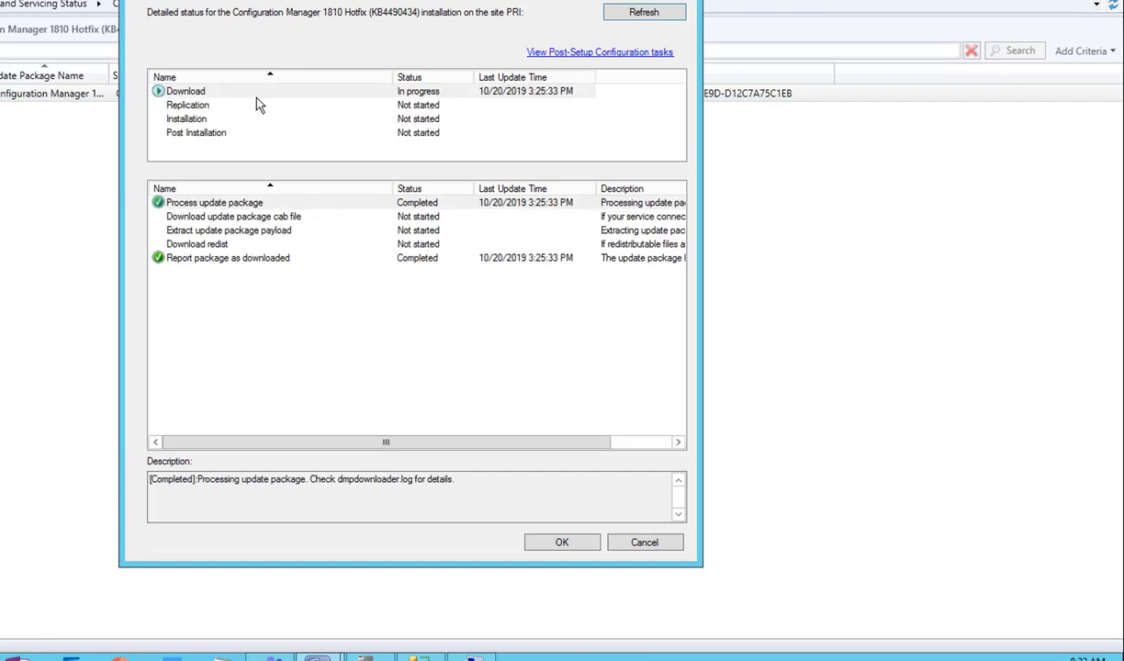
{"action": "left_click", "coordinate": [251, 103]}
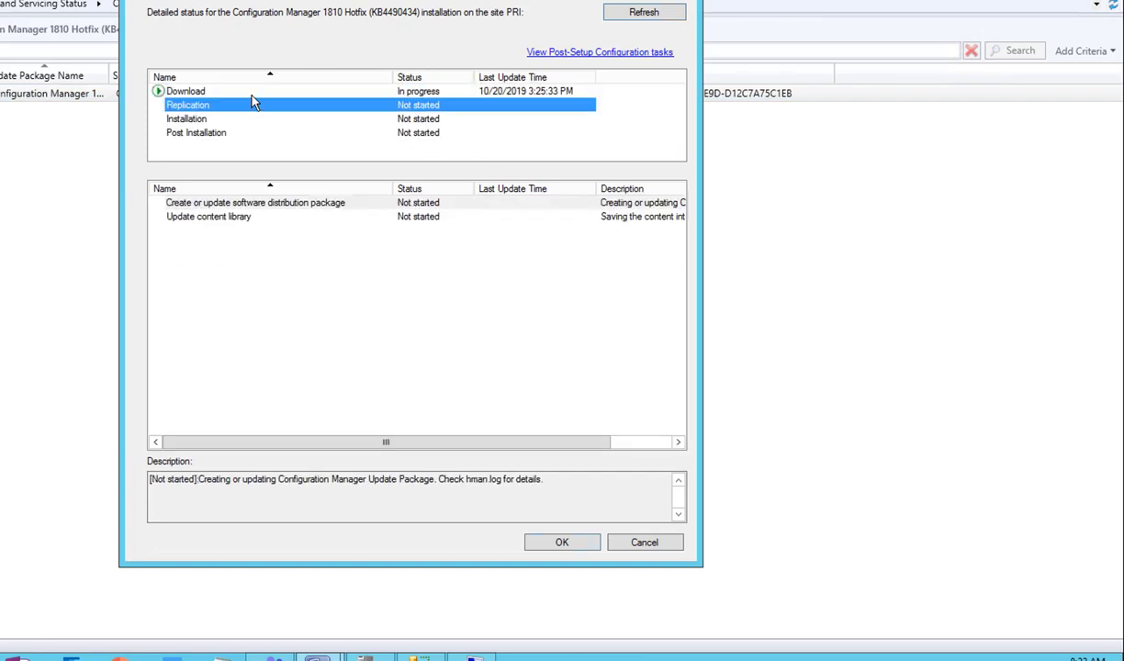
{"action": "left_click", "coordinate": [251, 93]}
{"action": "left_click", "coordinate": [257, 132]}
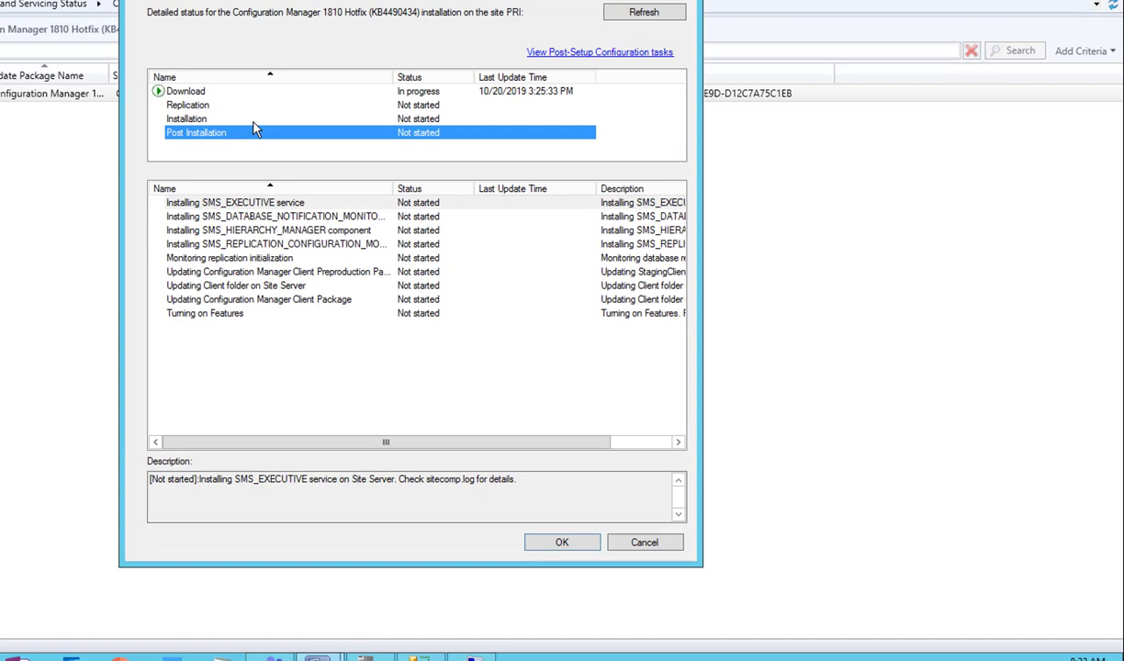